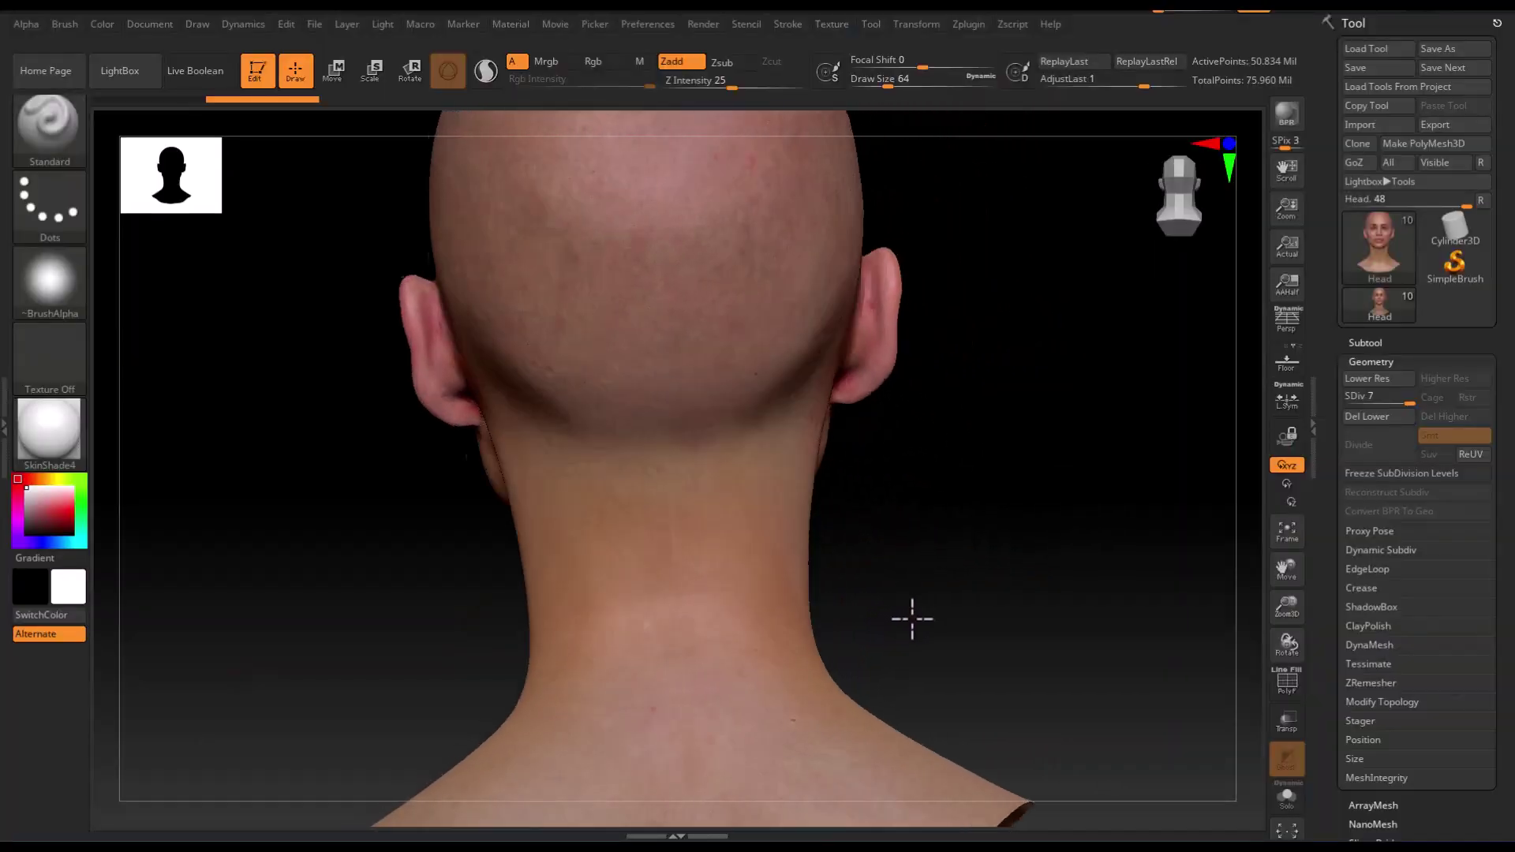
# Orbit the head to check the skull top, then drop its subdivision level from 7 to 5
pyautogui.moveTo(912, 619); pyautogui.dragTo(1050, 612)
pyautogui.moveTo(994, 534); pyautogui.dragTo(1031, 636)
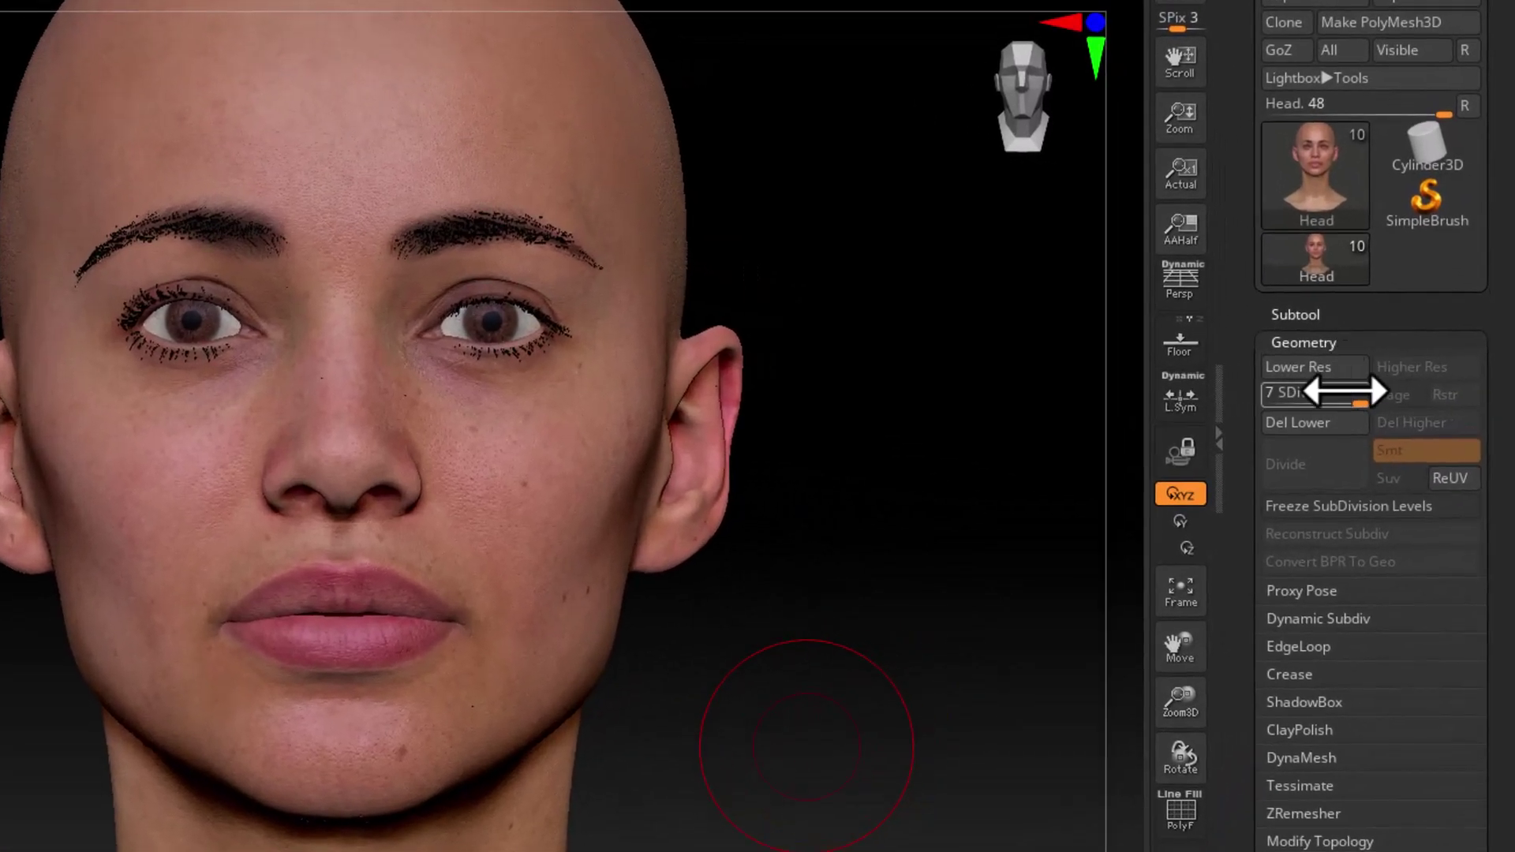
pyautogui.moveTo(1353, 396); pyautogui.dragTo(1332, 399)
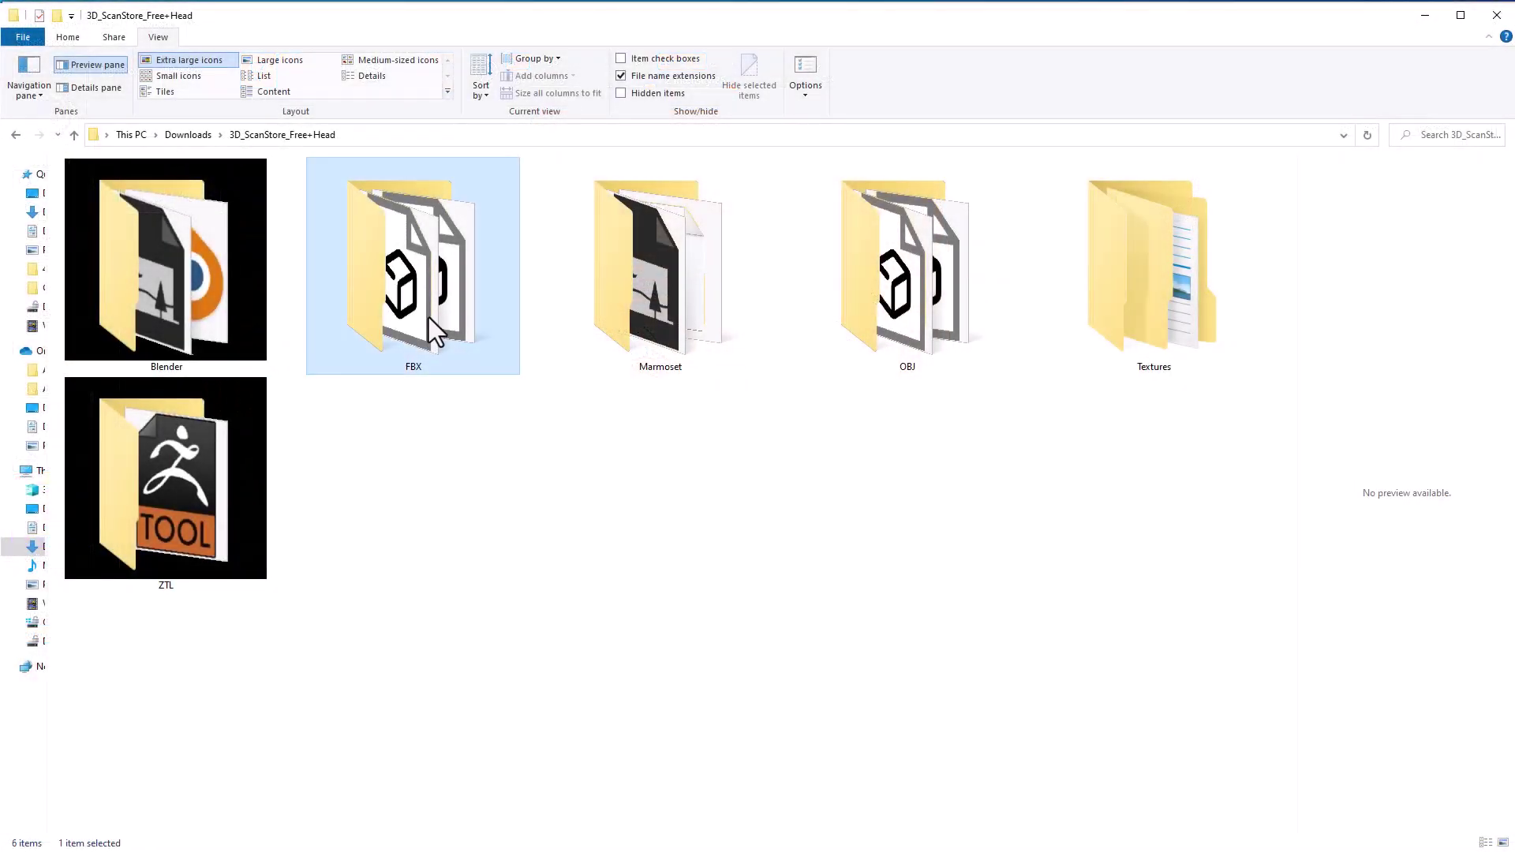
# Open the FBX folder and display its ten .fbx files as extra large icons
pyautogui.doubleClick(429, 317)
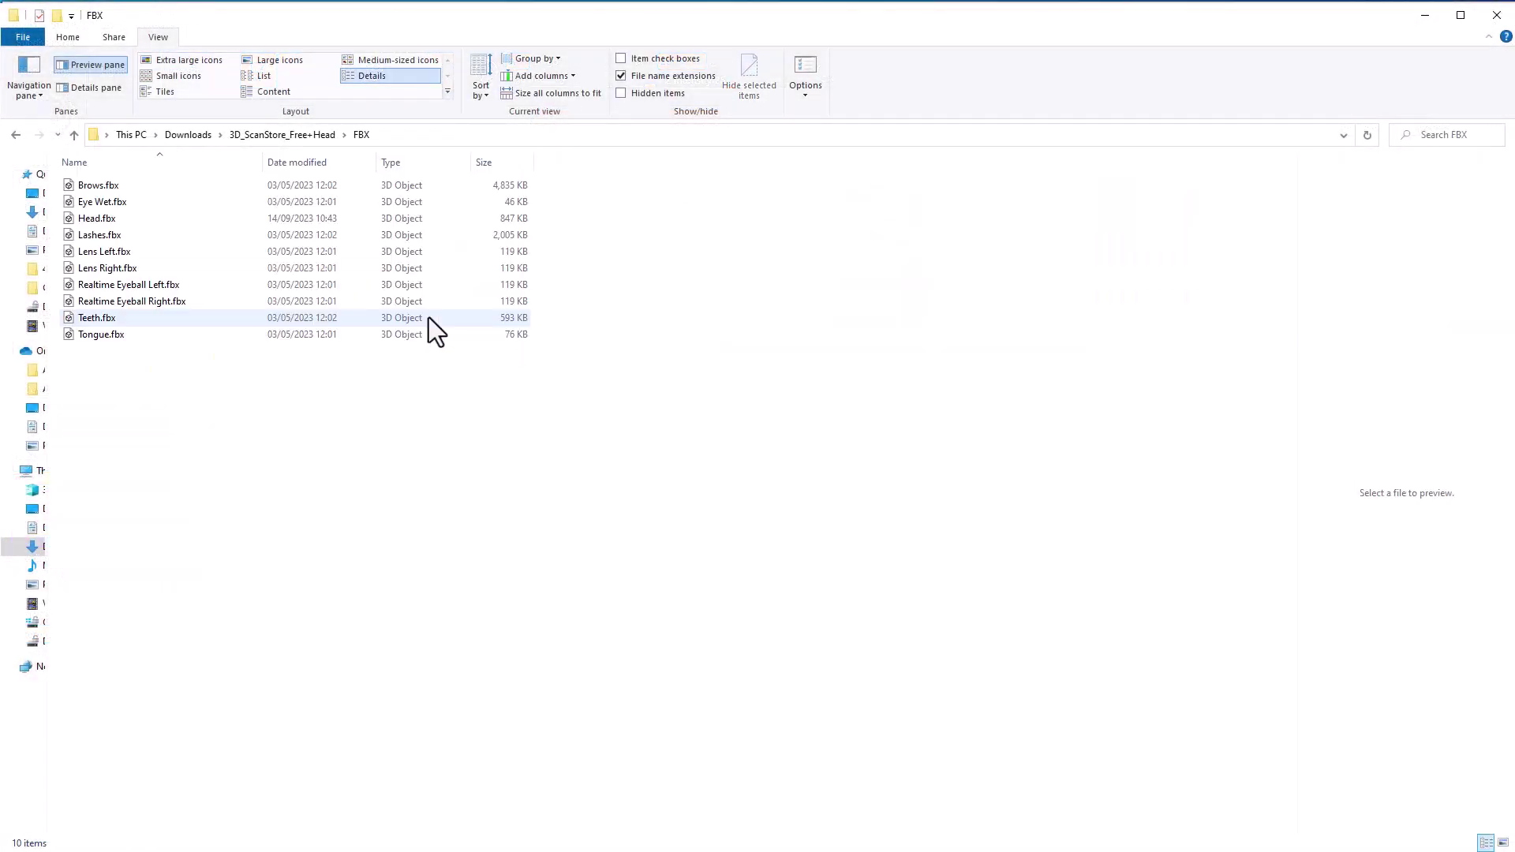
pyautogui.click(190, 60)
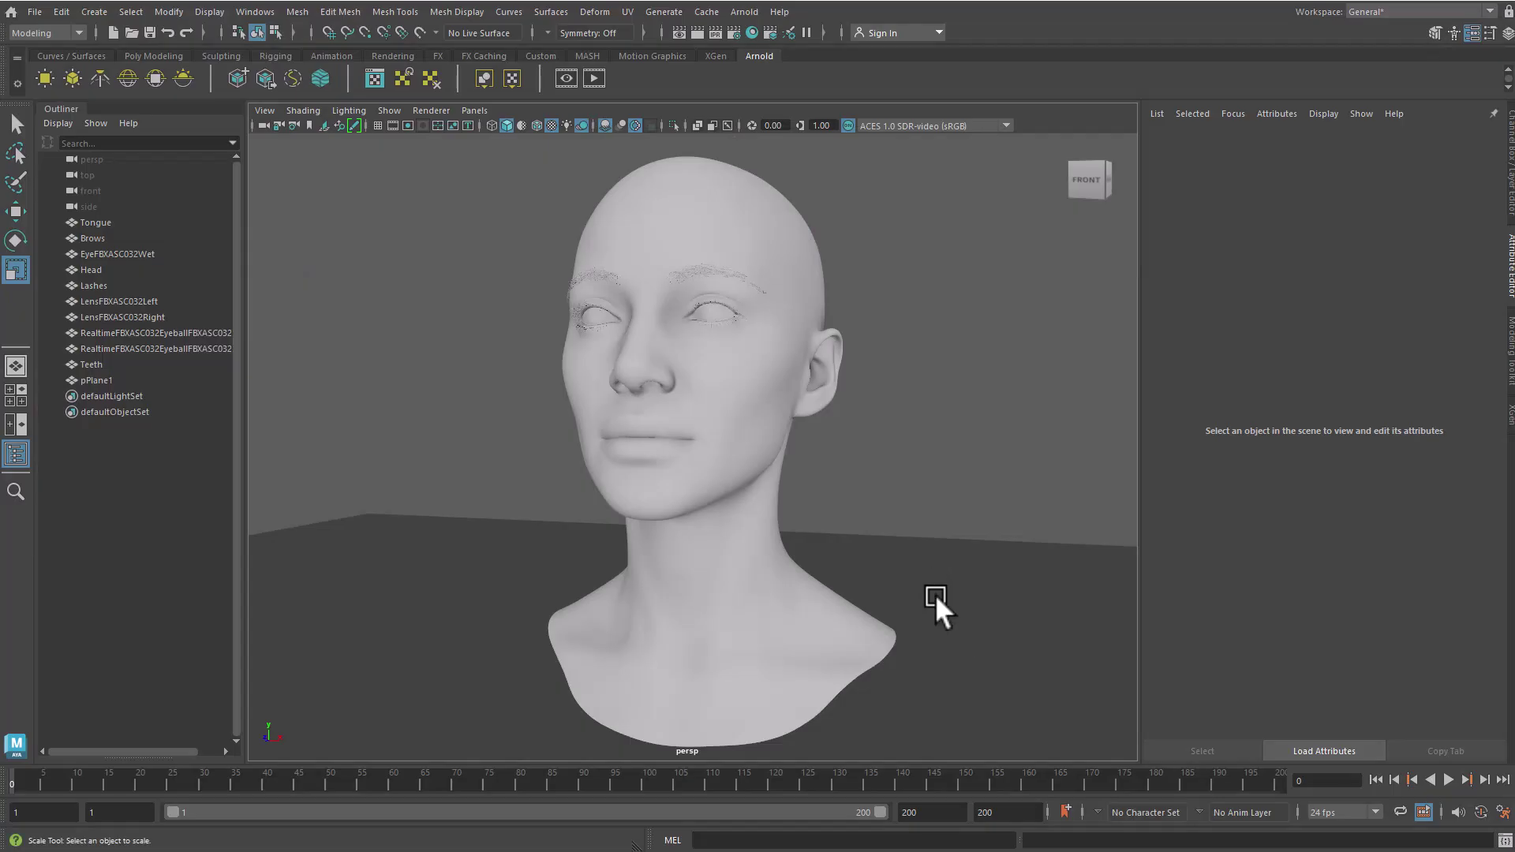
# Hide the Head and Teeth meshes to expose the inner facial parts
pyautogui.keyDown('alt'); pyautogui.moveTo(933, 608); pyautogui.dragTo(668, 642); pyautogui.keyUp('alt')
pyautogui.click(667, 642)
pyautogui.hotkey('ctrl', 'h')
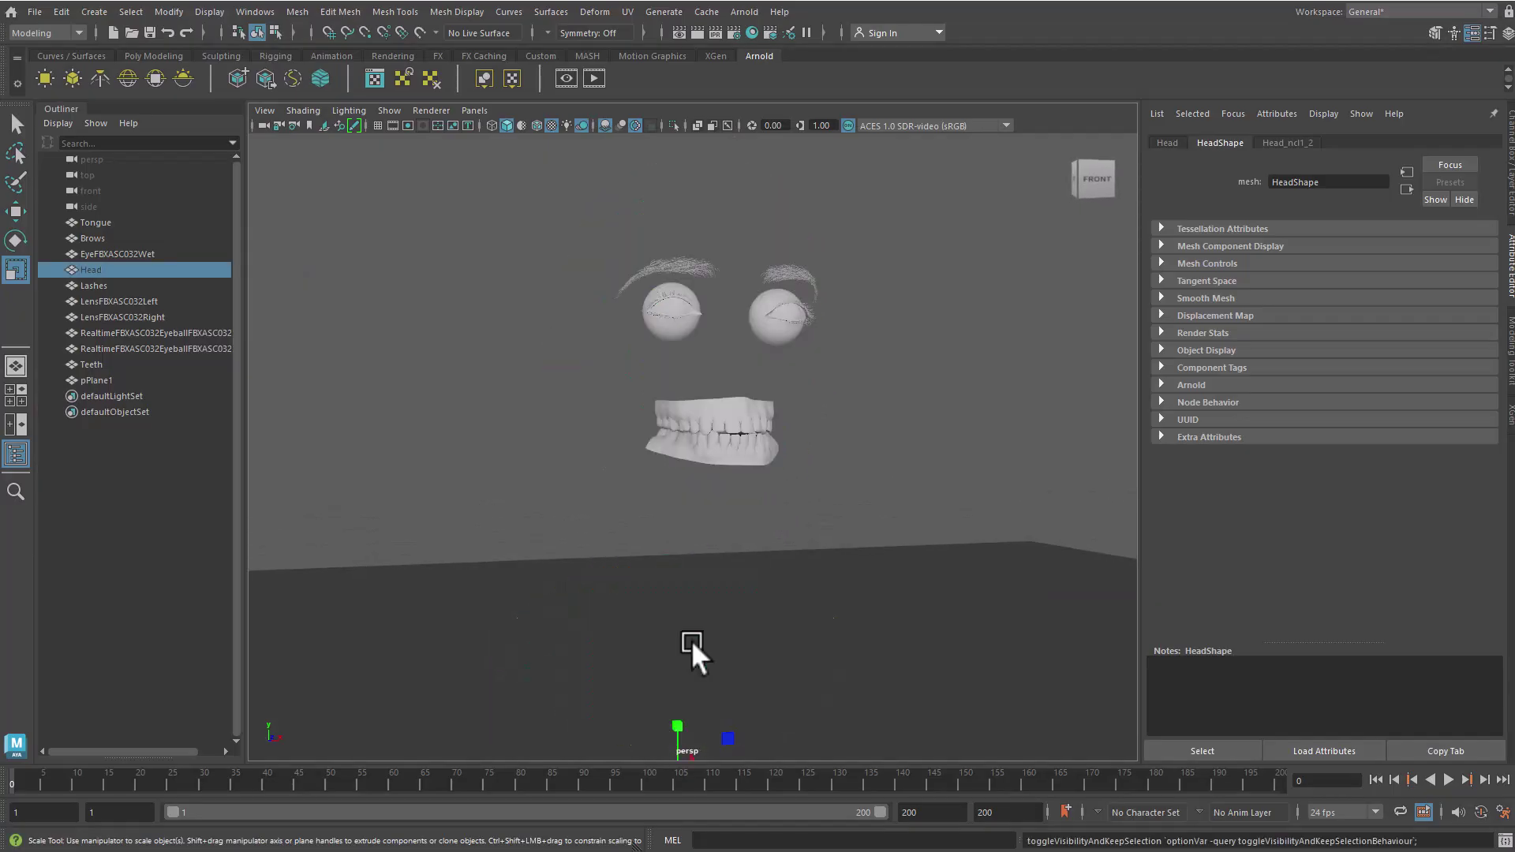
pyautogui.click(722, 448)
pyautogui.moveTo(722, 448)
pyautogui.keyDown('alt'); pyautogui.mouseDown()
pyautogui.moveTo(774, 551)
pyautogui.moveTo(675, 521)
pyautogui.moveTo(741, 437)
pyautogui.mouseUp(); pyautogui.keyUp('alt')
pyautogui.hotkey('ctrl', 'h')
# Inspect the EyeWet, Lashes, Brows and left lens meshes, then clear the selection
pyautogui.click(703, 244)
pyautogui.click(503, 260)
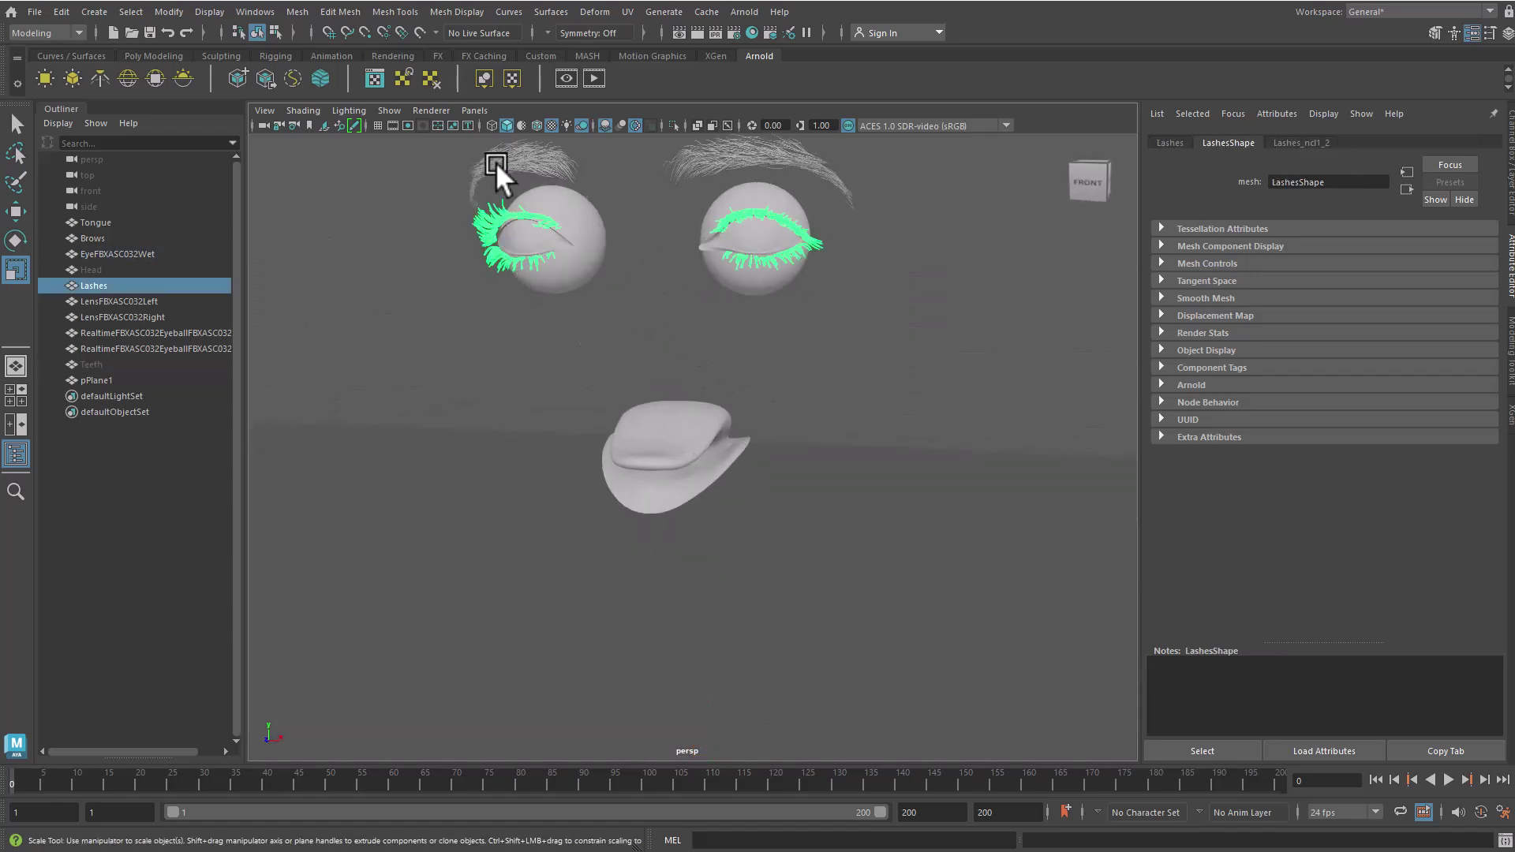
pyautogui.click(496, 163)
pyautogui.click(614, 272)
pyautogui.scroll(-5, 788, 524)
pyautogui.click(879, 477)
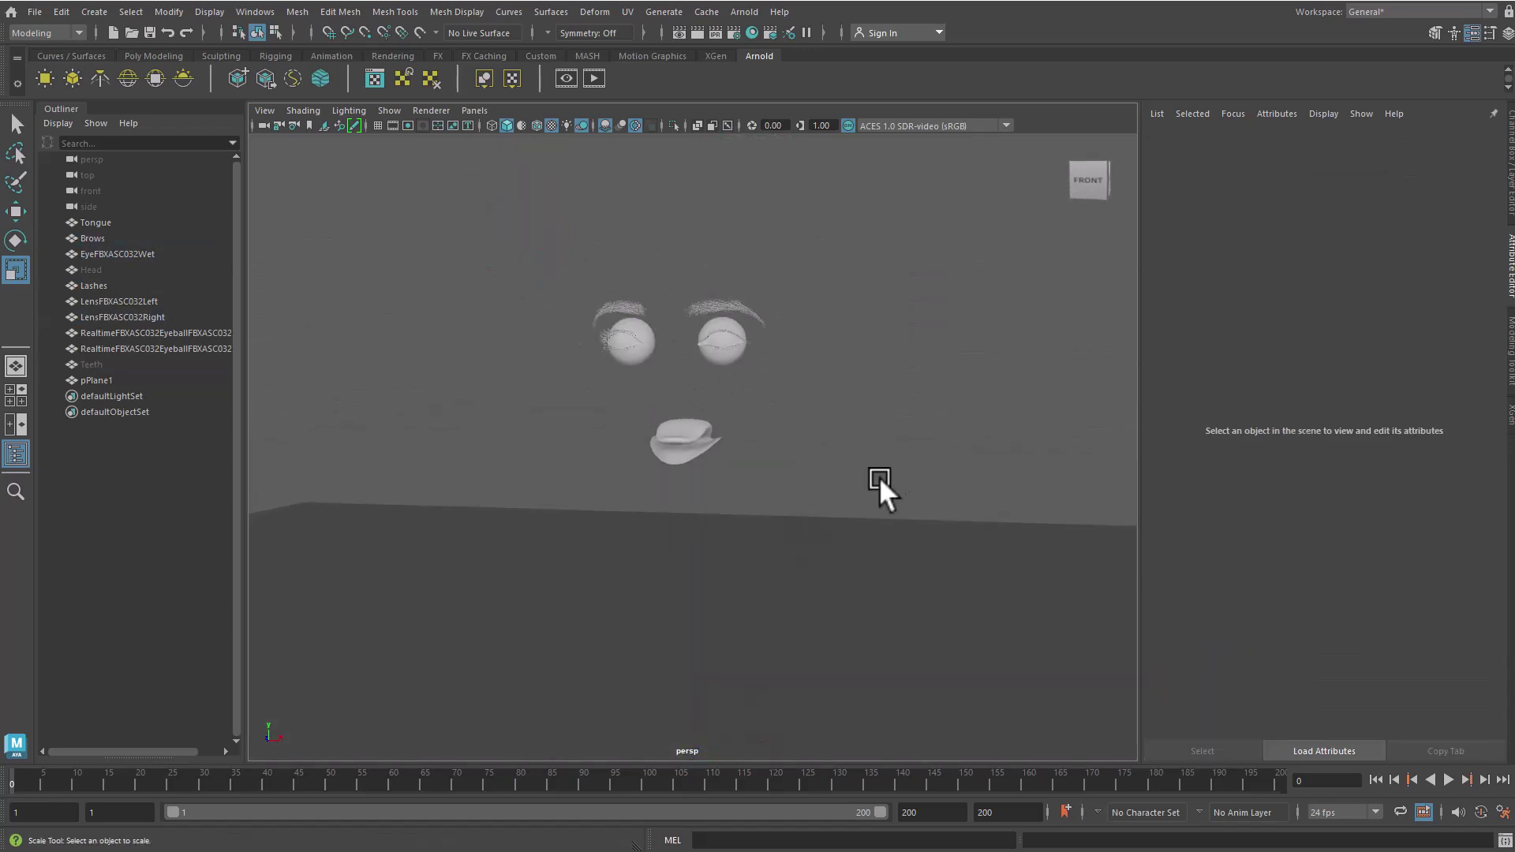
# Unhide the Teeth and Head meshes and orbit almost a full turn around the head
pyautogui.click(112, 359)
pyautogui.hotkey('shift', 'h')
pyautogui.click(106, 271)
pyautogui.hotkey('shift', 'h')
pyautogui.click(994, 442)
pyautogui.scroll(5, 640, 545)
pyautogui.keyDown('alt'); pyautogui.moveTo(641, 544); pyautogui.dragTo(1320, 557); pyautogui.keyUp('alt')
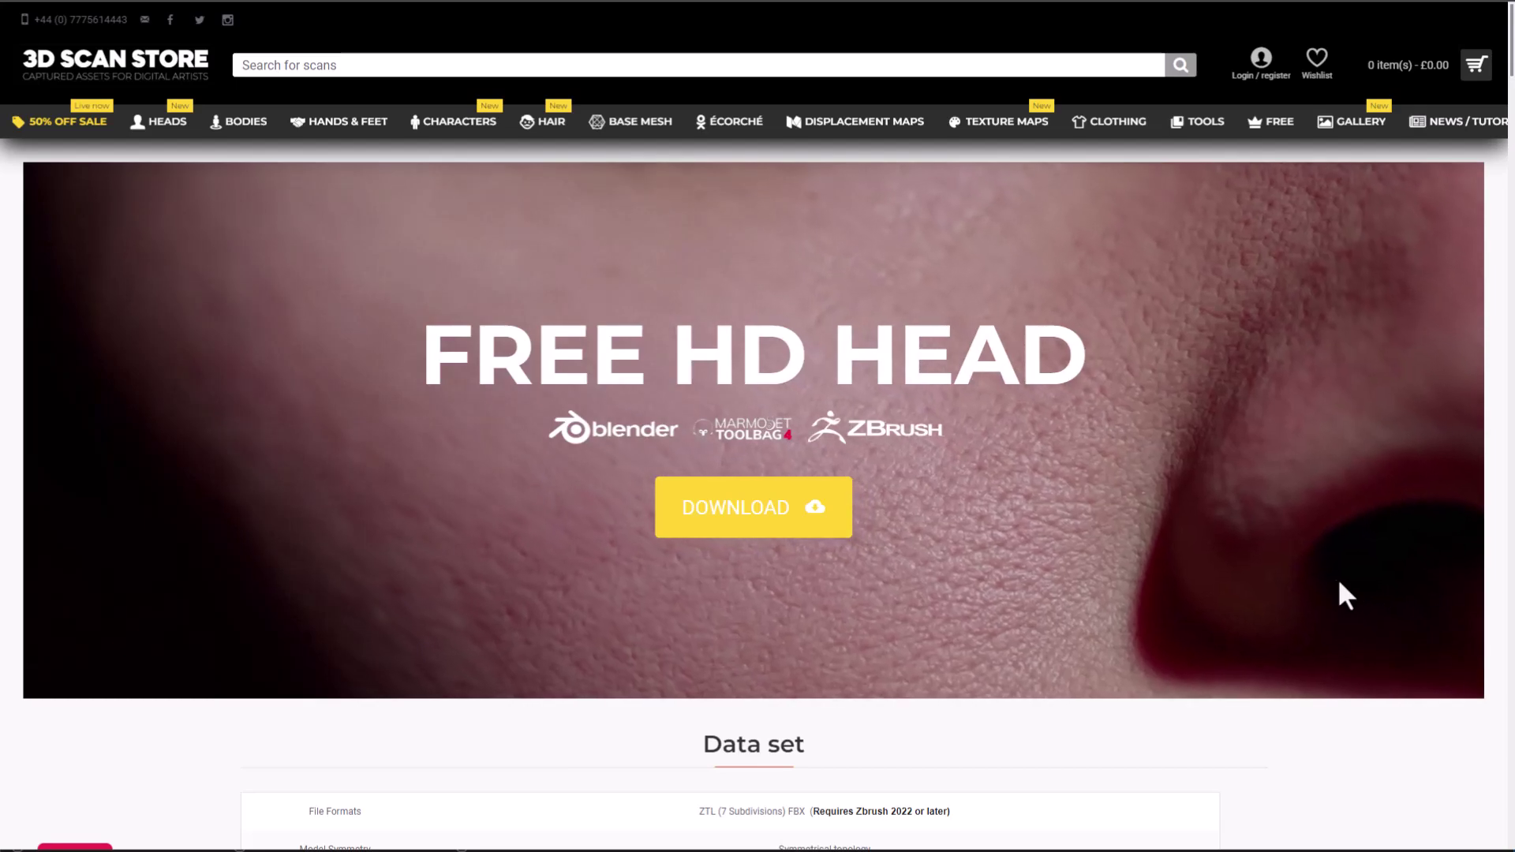
# Scroll through the Free HD Head data set and render gallery, then start the free download
pyautogui.scroll(-10, 1333, 585)
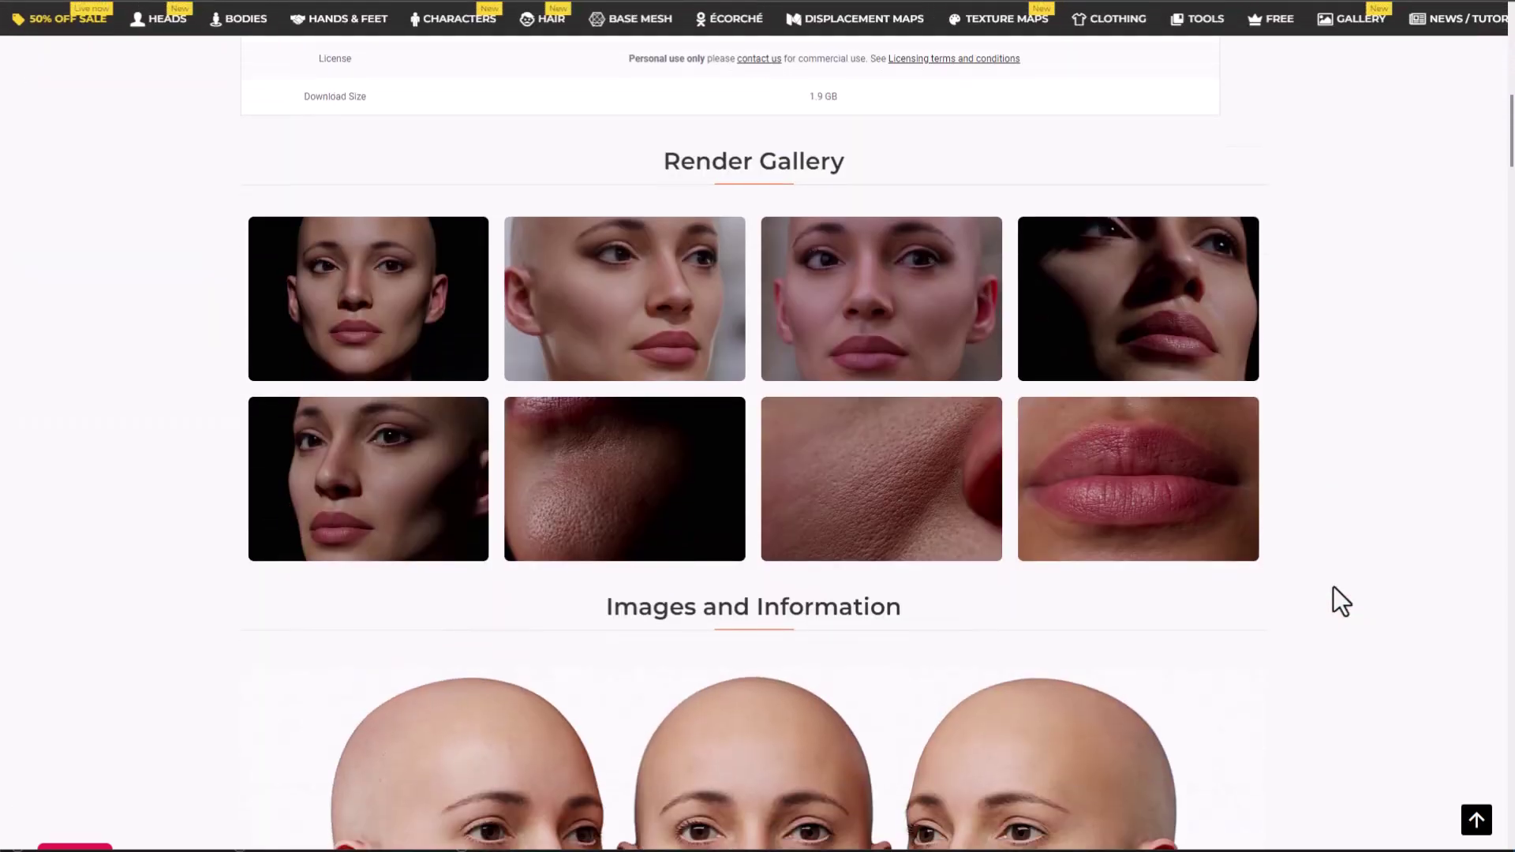
pyautogui.scroll(-5, 1332, 586)
pyautogui.scroll(15, 1332, 585)
pyautogui.scroll(1, 1333, 623)
pyautogui.click(758, 527)
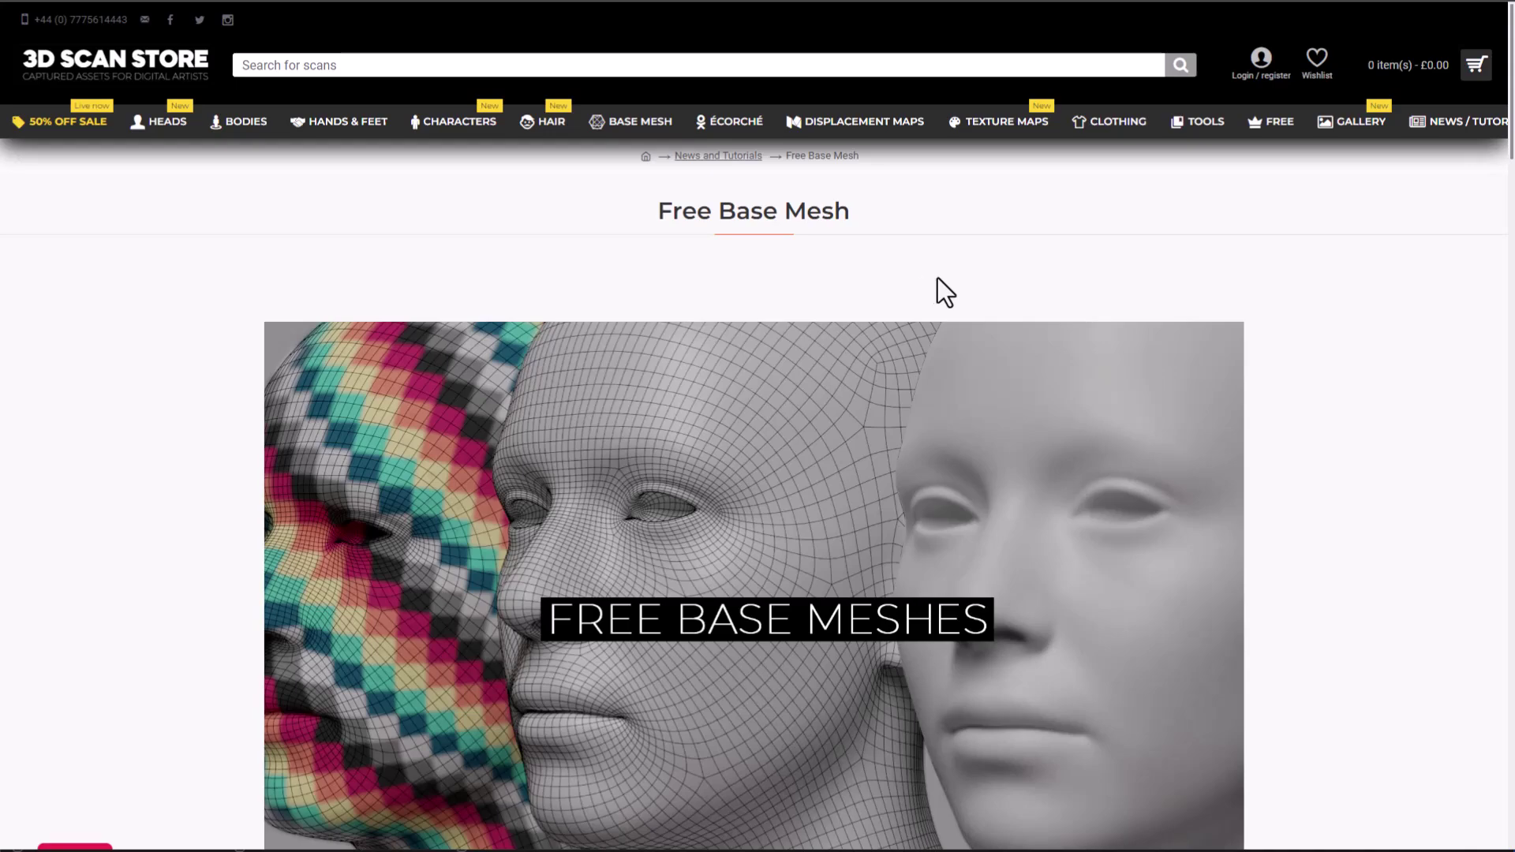
# Scroll down through the Free Base Mesh article and back up
pyautogui.scroll(-5, 1029, 280)
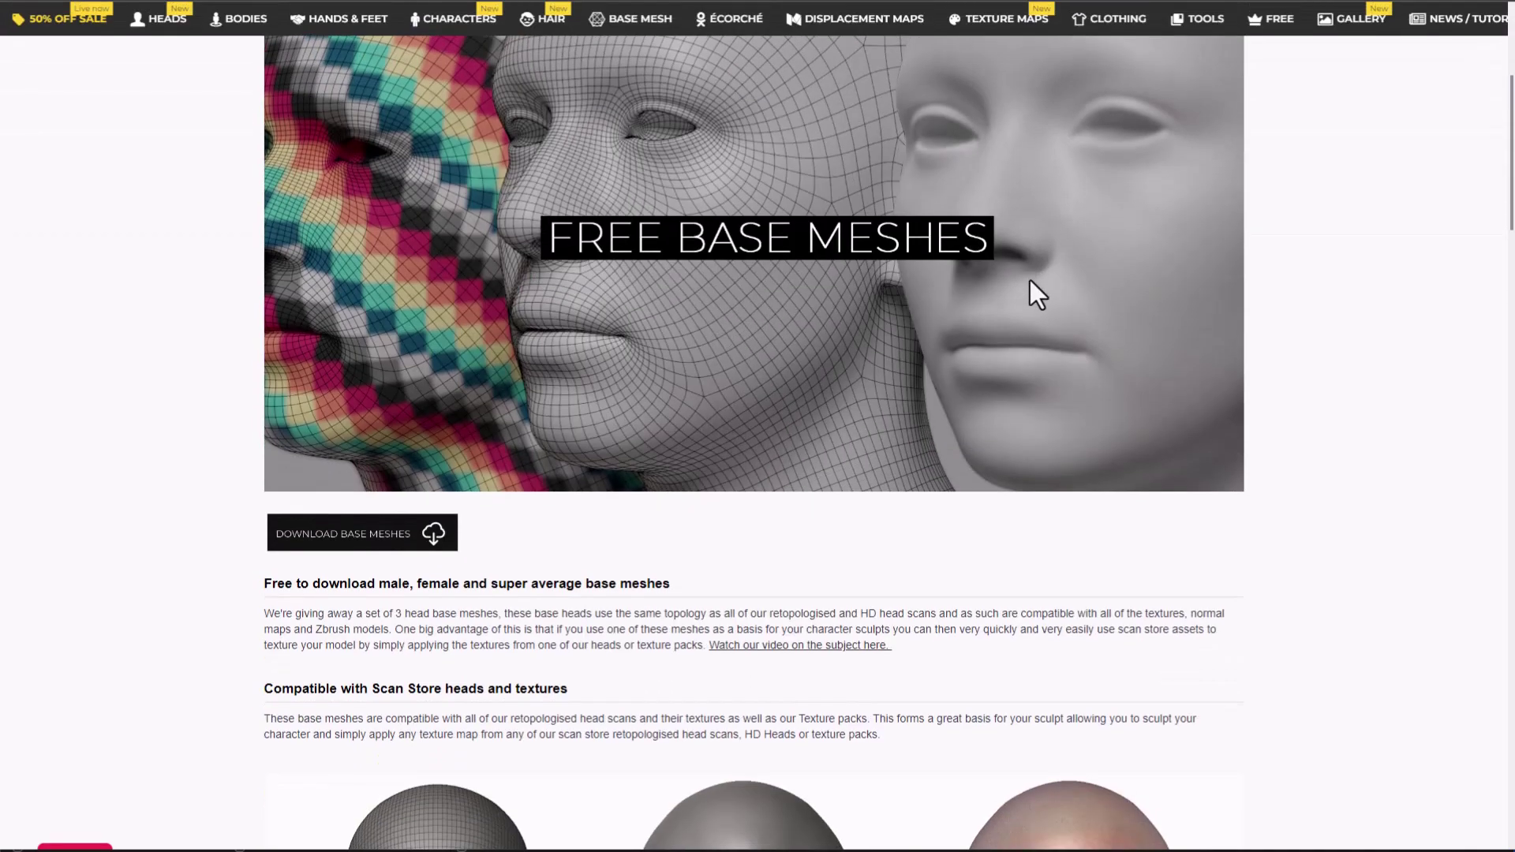
pyautogui.scroll(-8, 1030, 281)
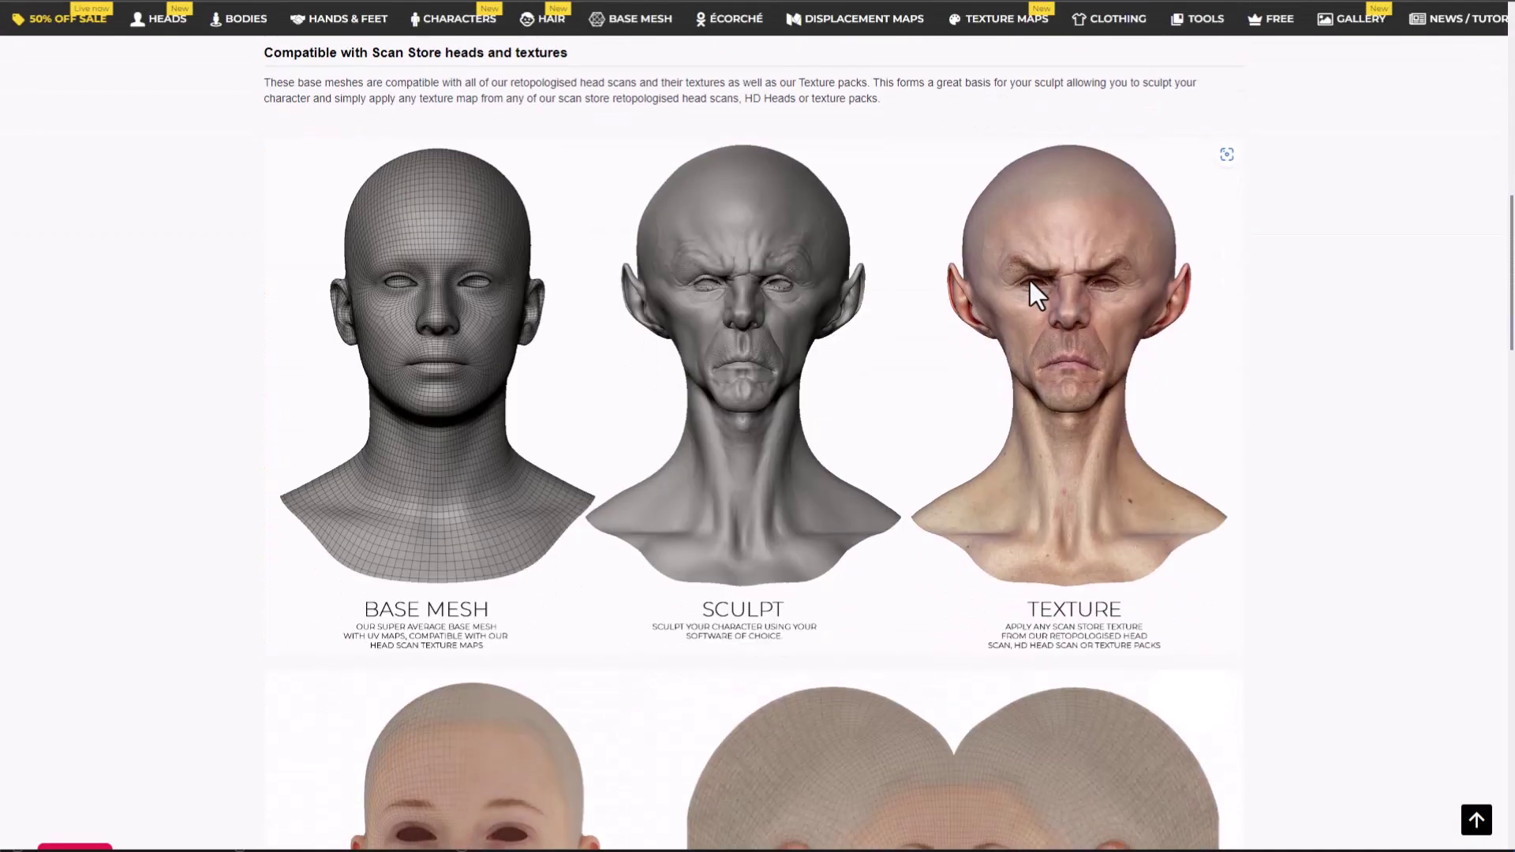
pyautogui.scroll(-3, 1030, 281)
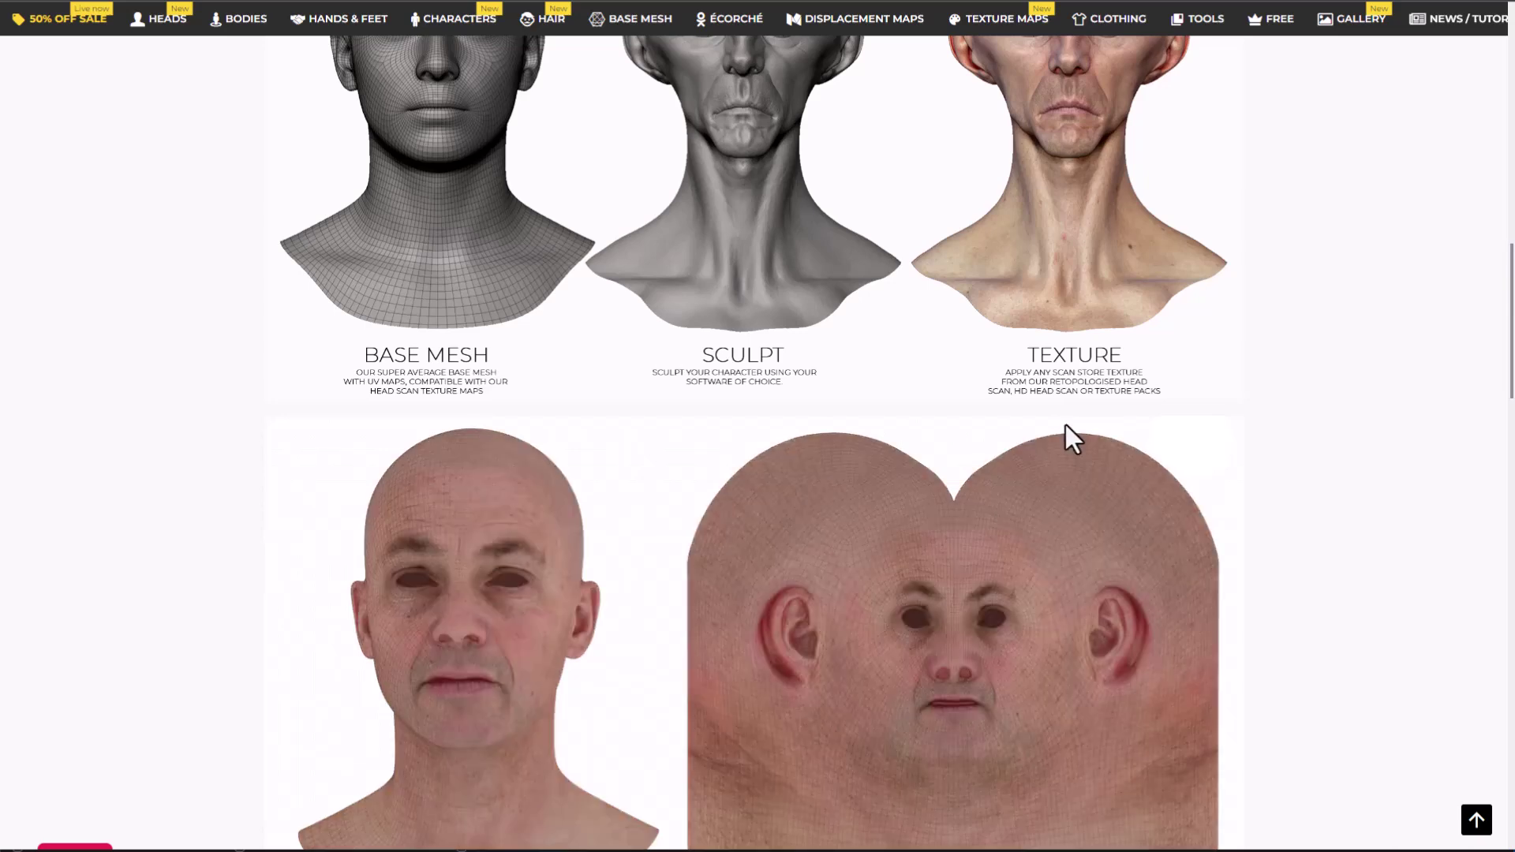
pyautogui.scroll(-2, 1058, 425)
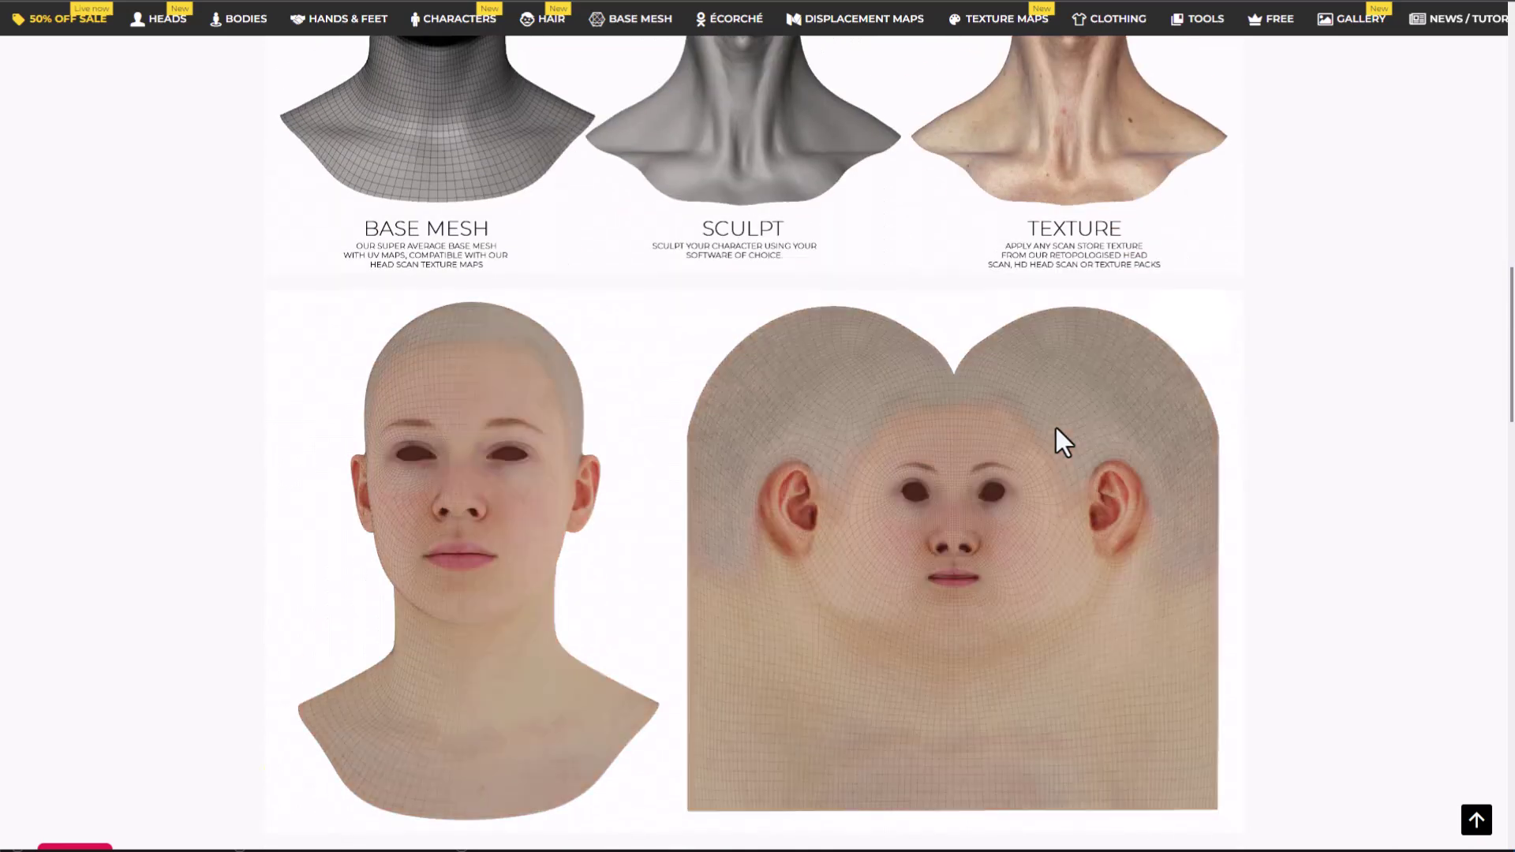
pyautogui.scroll(-8, 1056, 428)
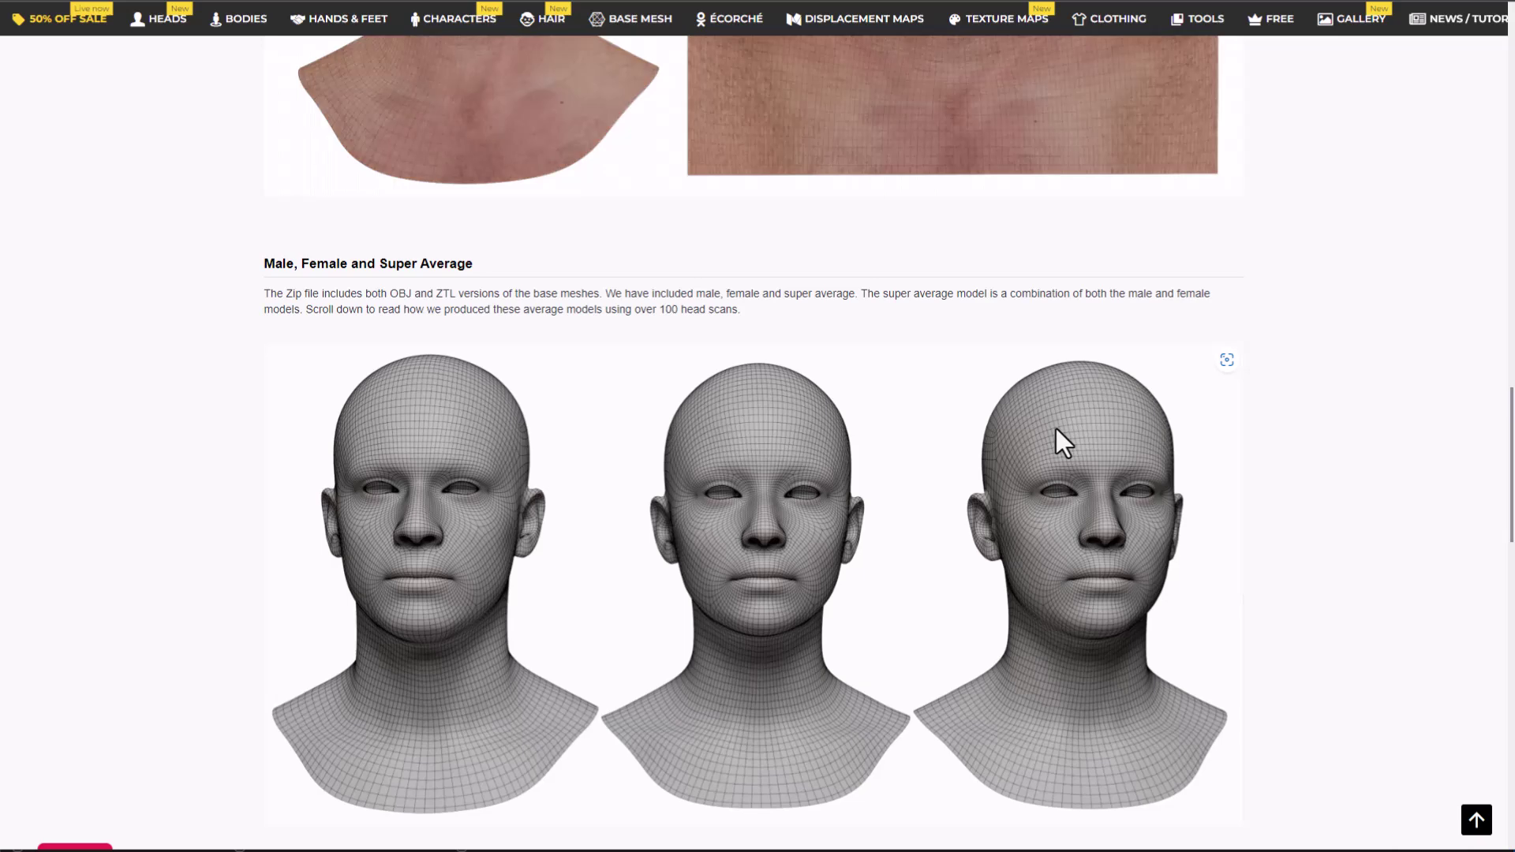
pyautogui.scroll(-6, 1056, 428)
pyautogui.scroll(-2, 1055, 428)
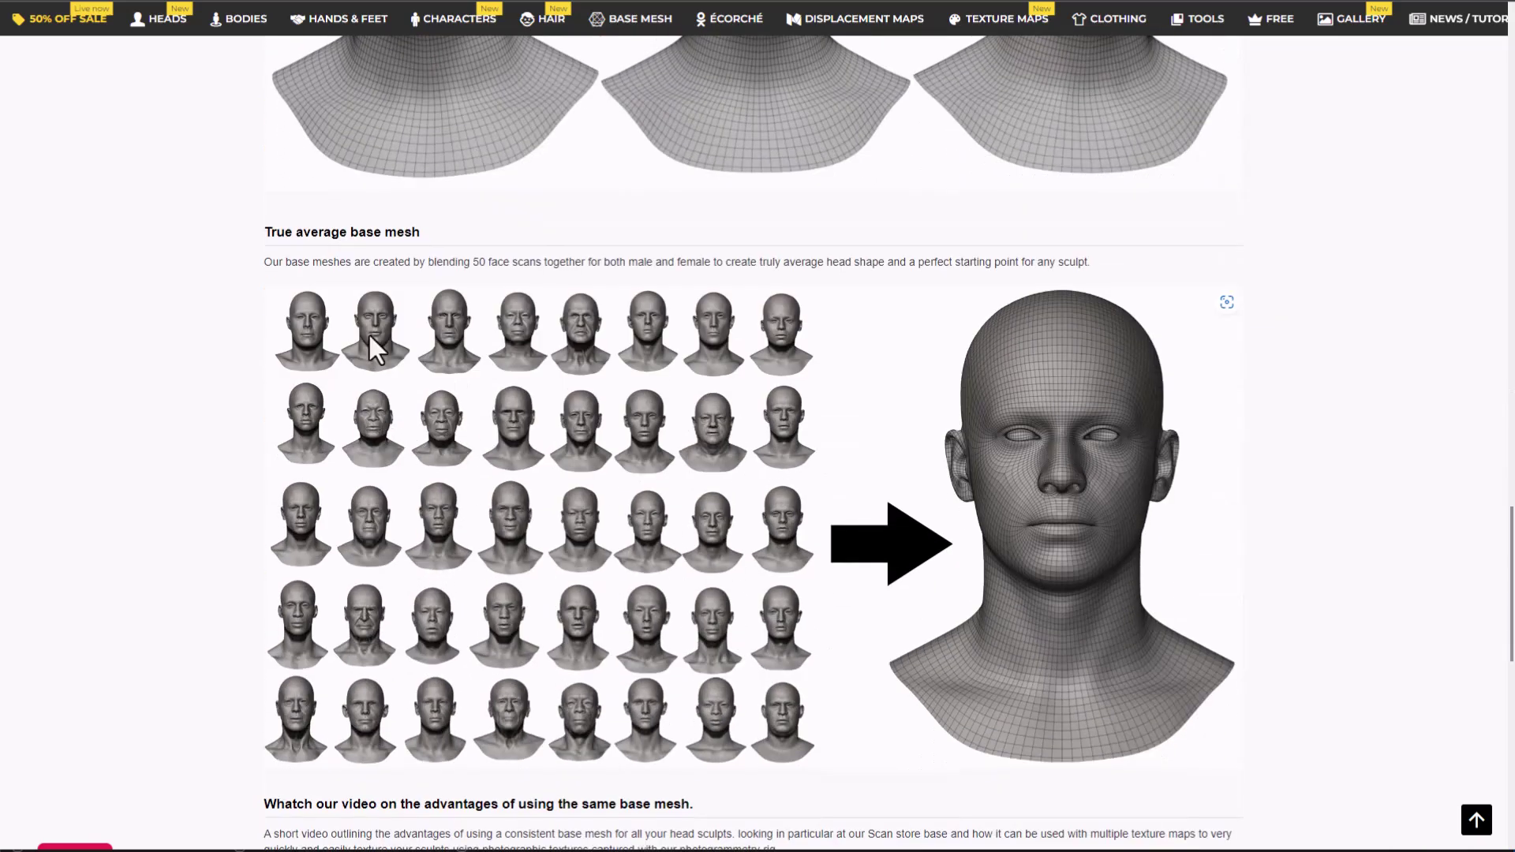
pyautogui.scroll(-3, 571, 580)
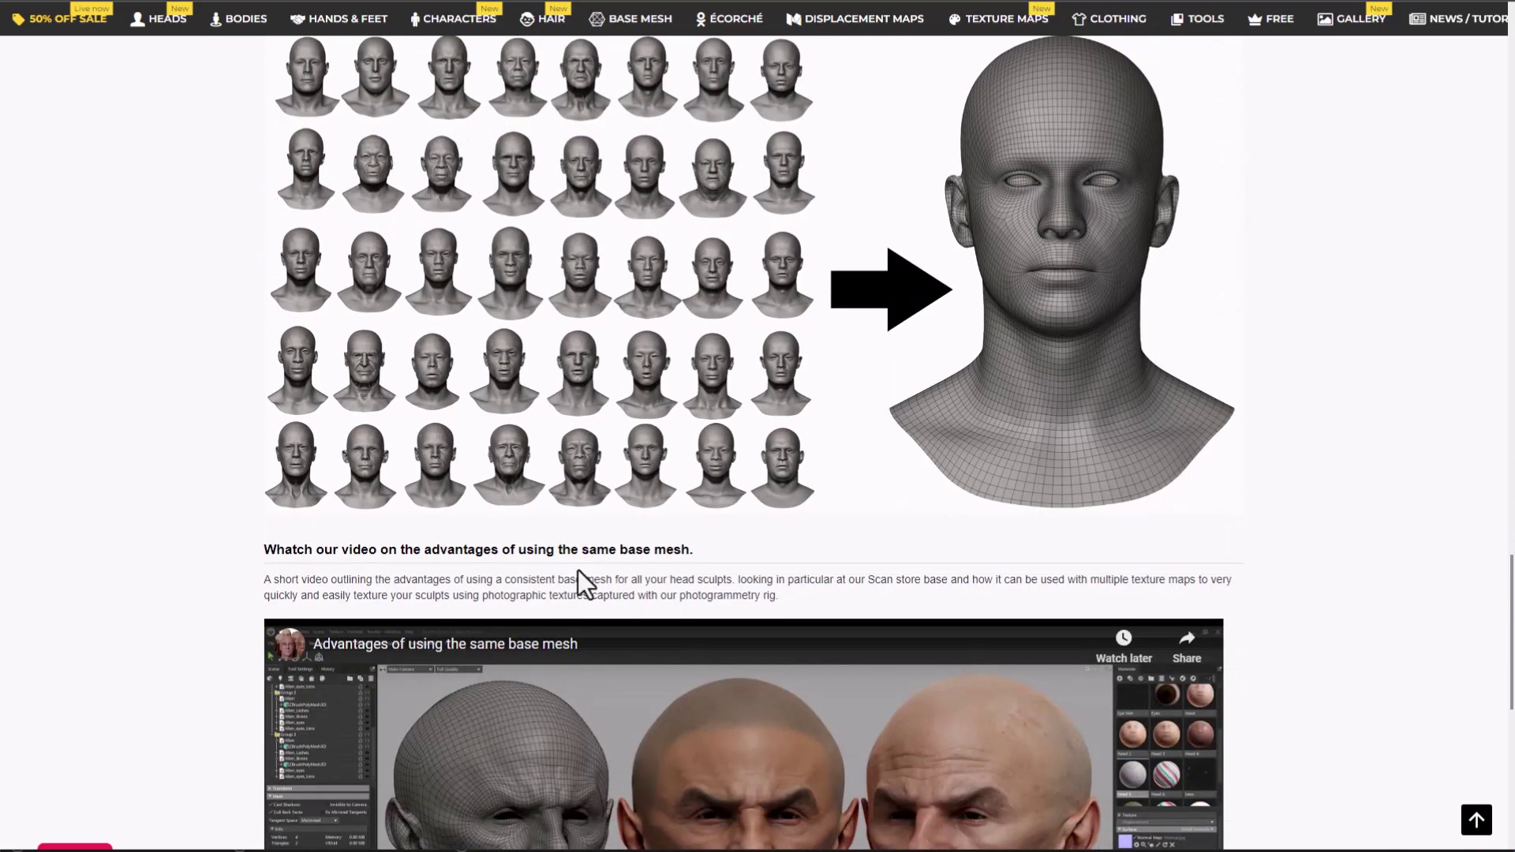
pyautogui.scroll(-4, 862, 474)
pyautogui.scroll(-5, 886, 457)
pyautogui.scroll(15, 889, 473)
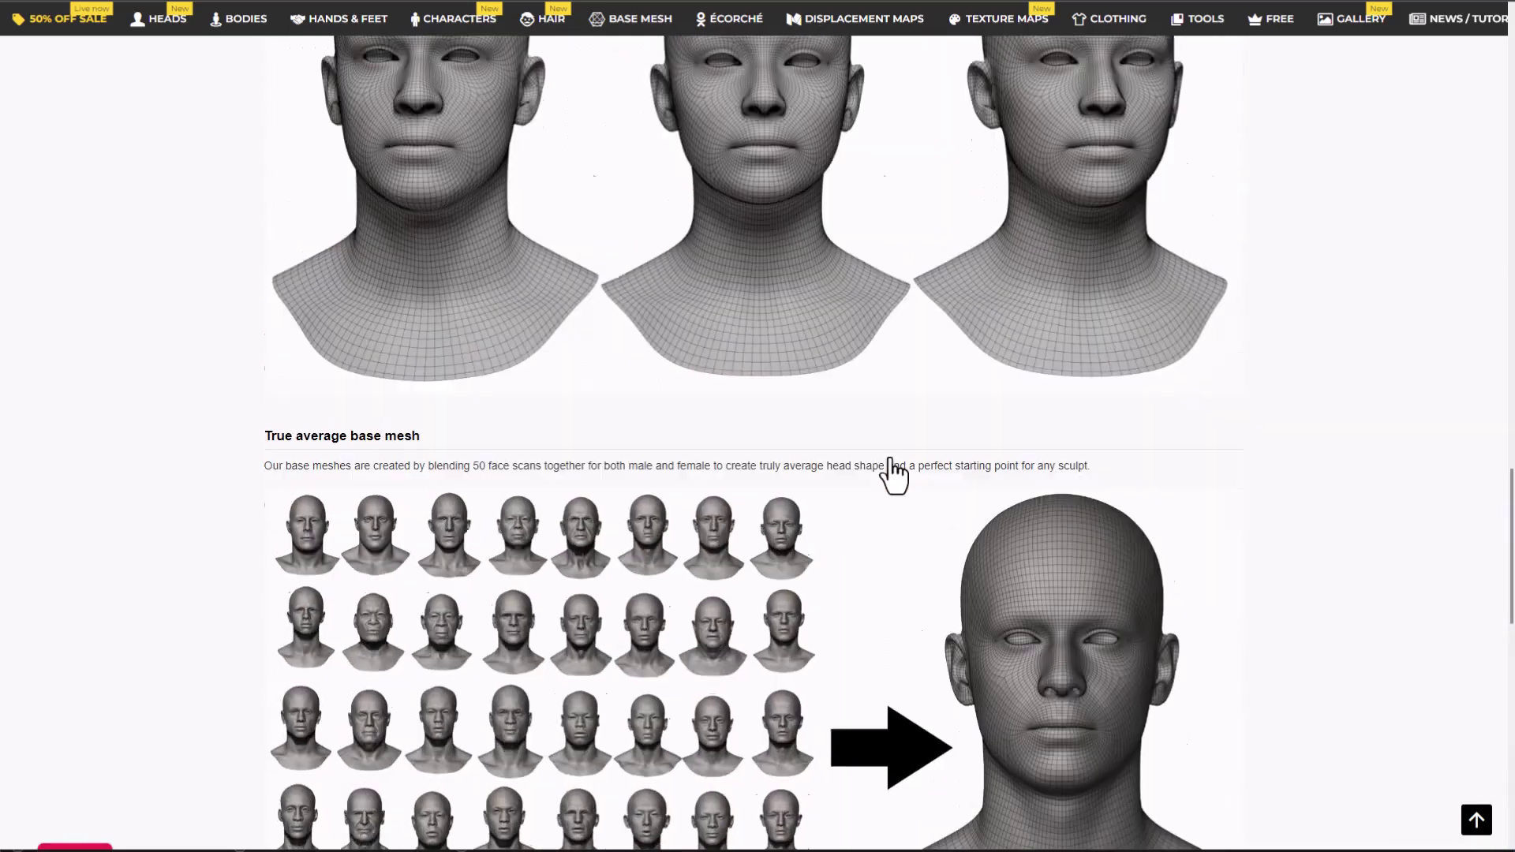
pyautogui.scroll(15, 930, 447)
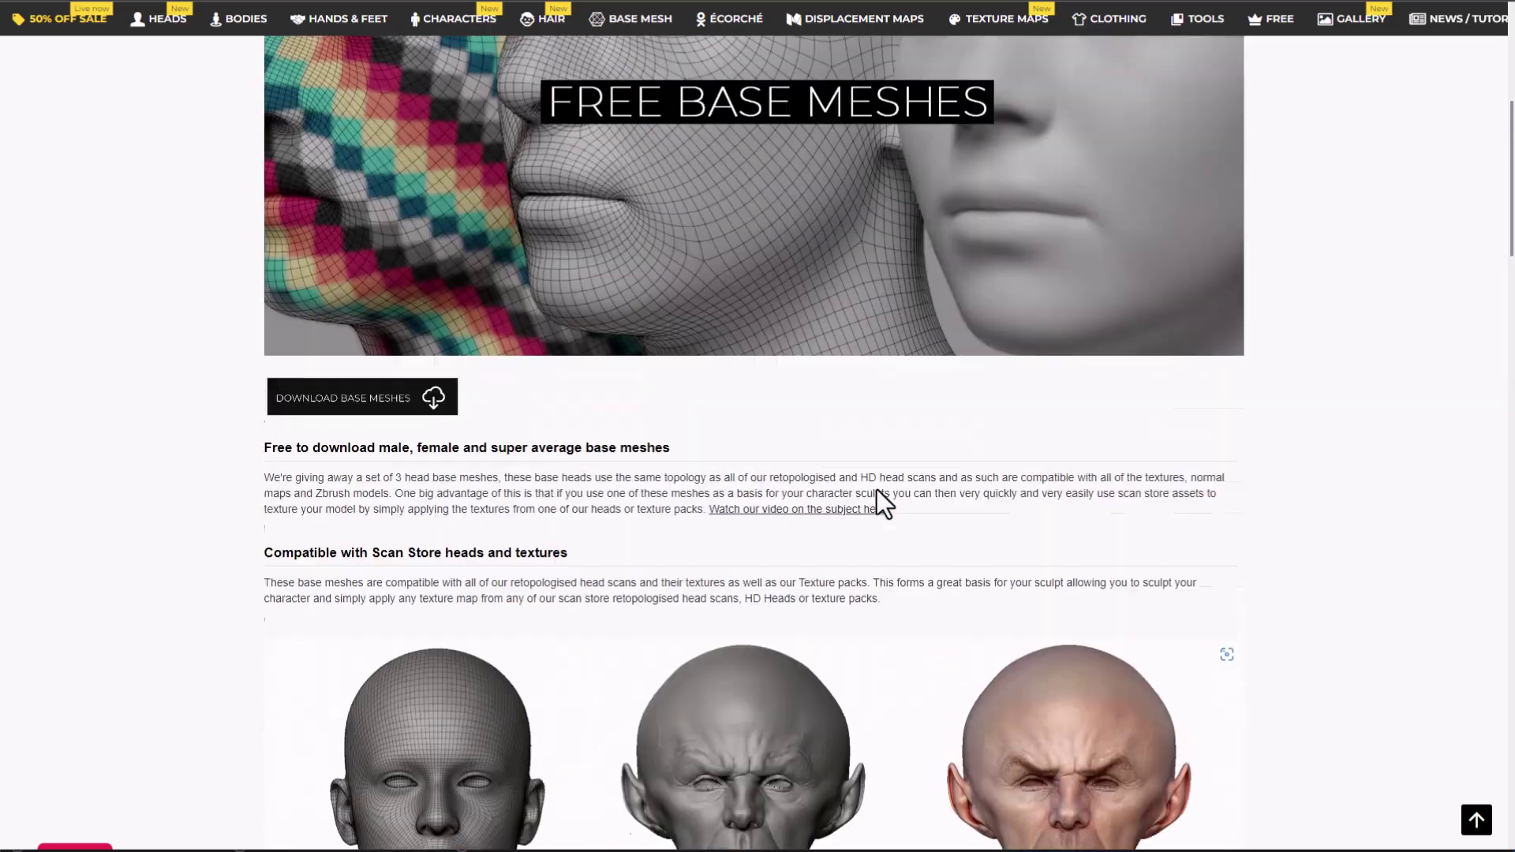
pyautogui.scroll(-3, 682, 471)
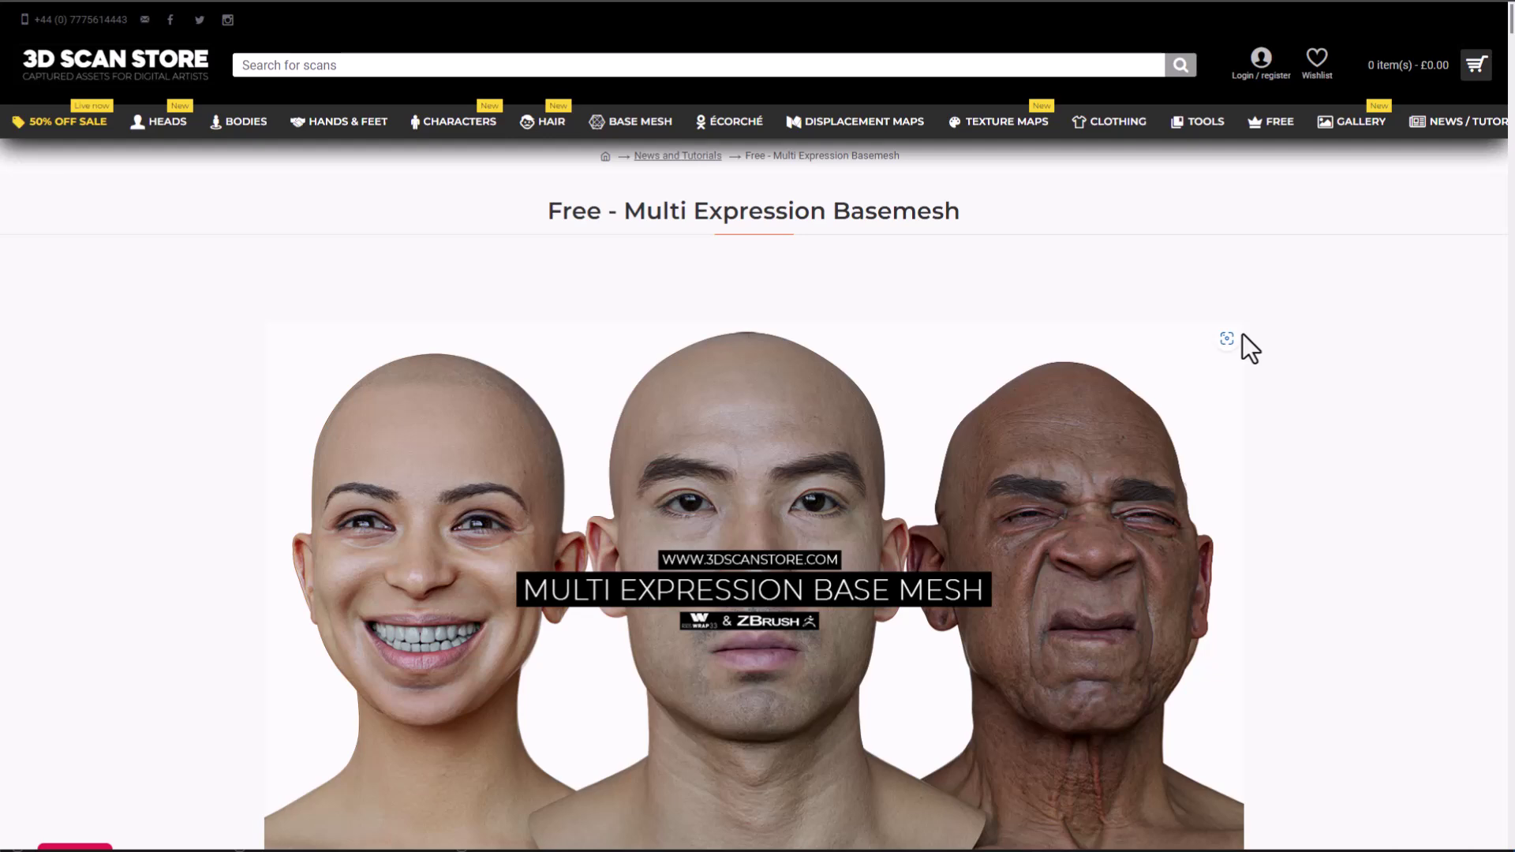
# Scroll through the multi-expression base mesh images and back up to the Download sign-up form
pyautogui.scroll(-6, 1243, 334)
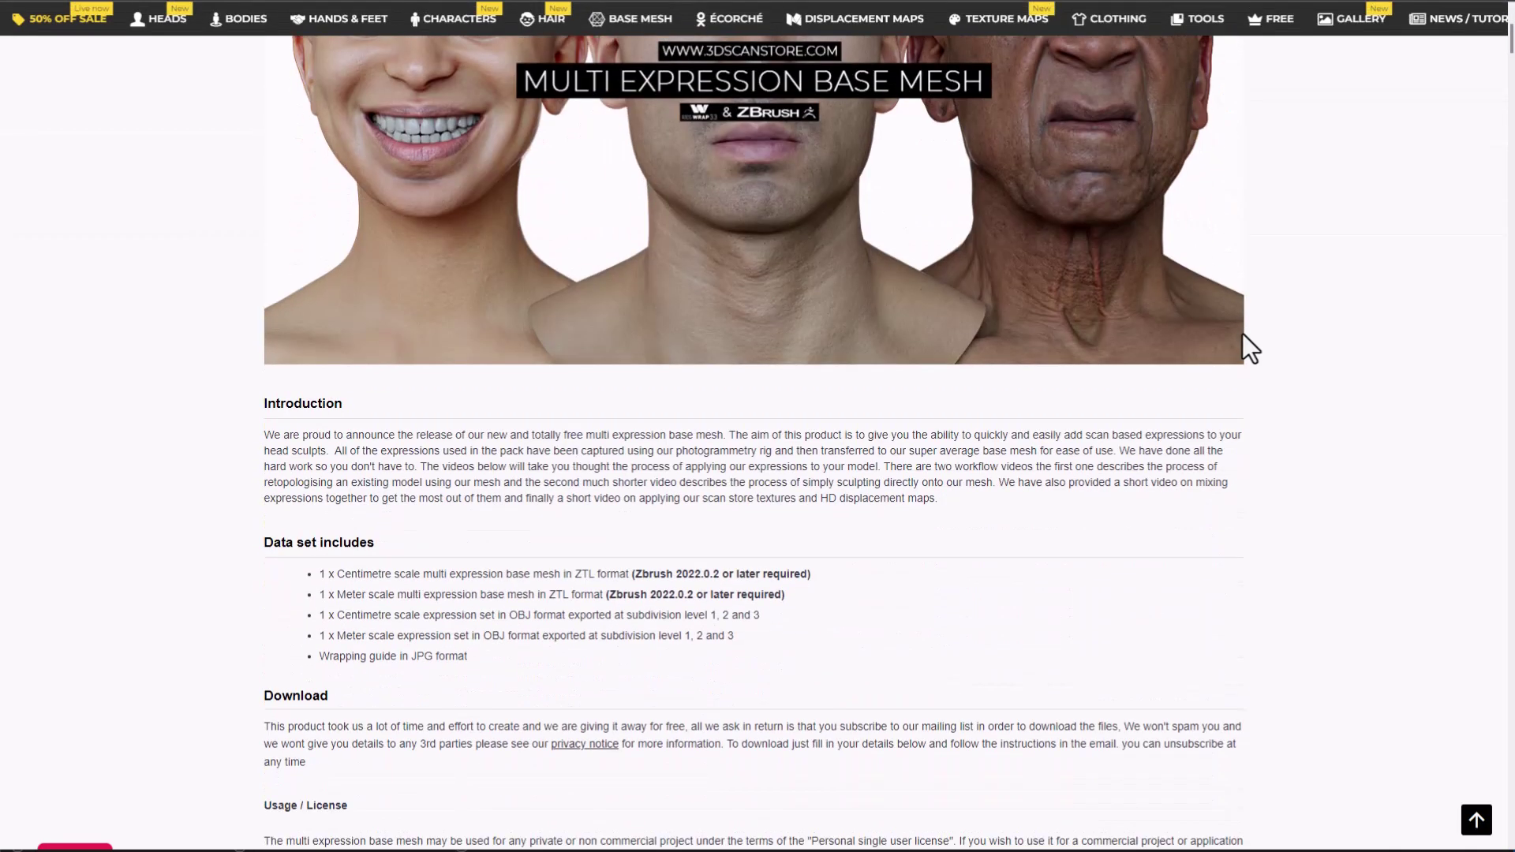
pyautogui.scroll(-12, 1242, 333)
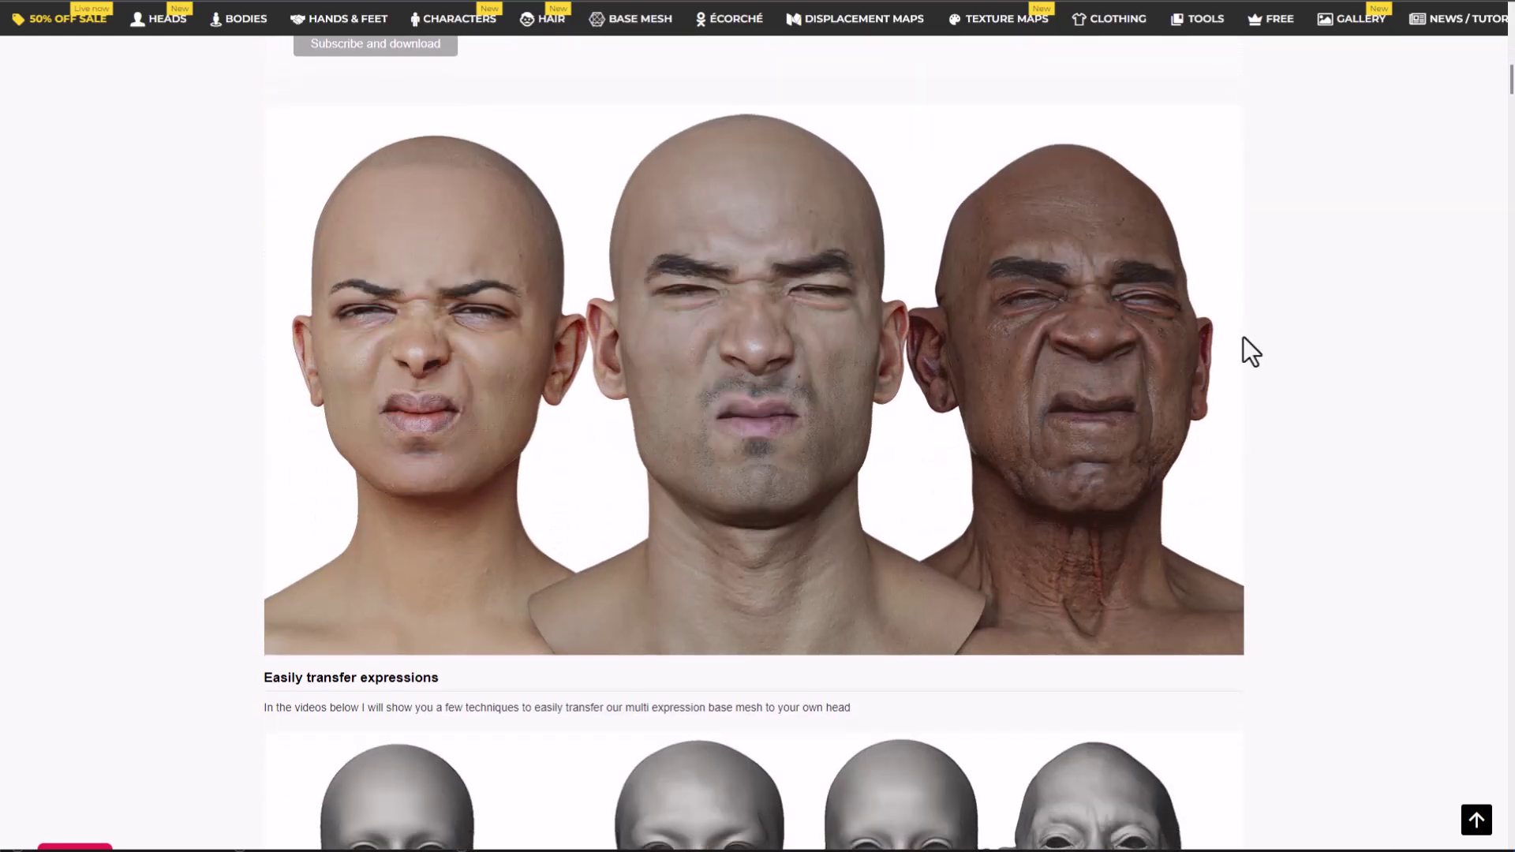
pyautogui.scroll(-5, 1243, 336)
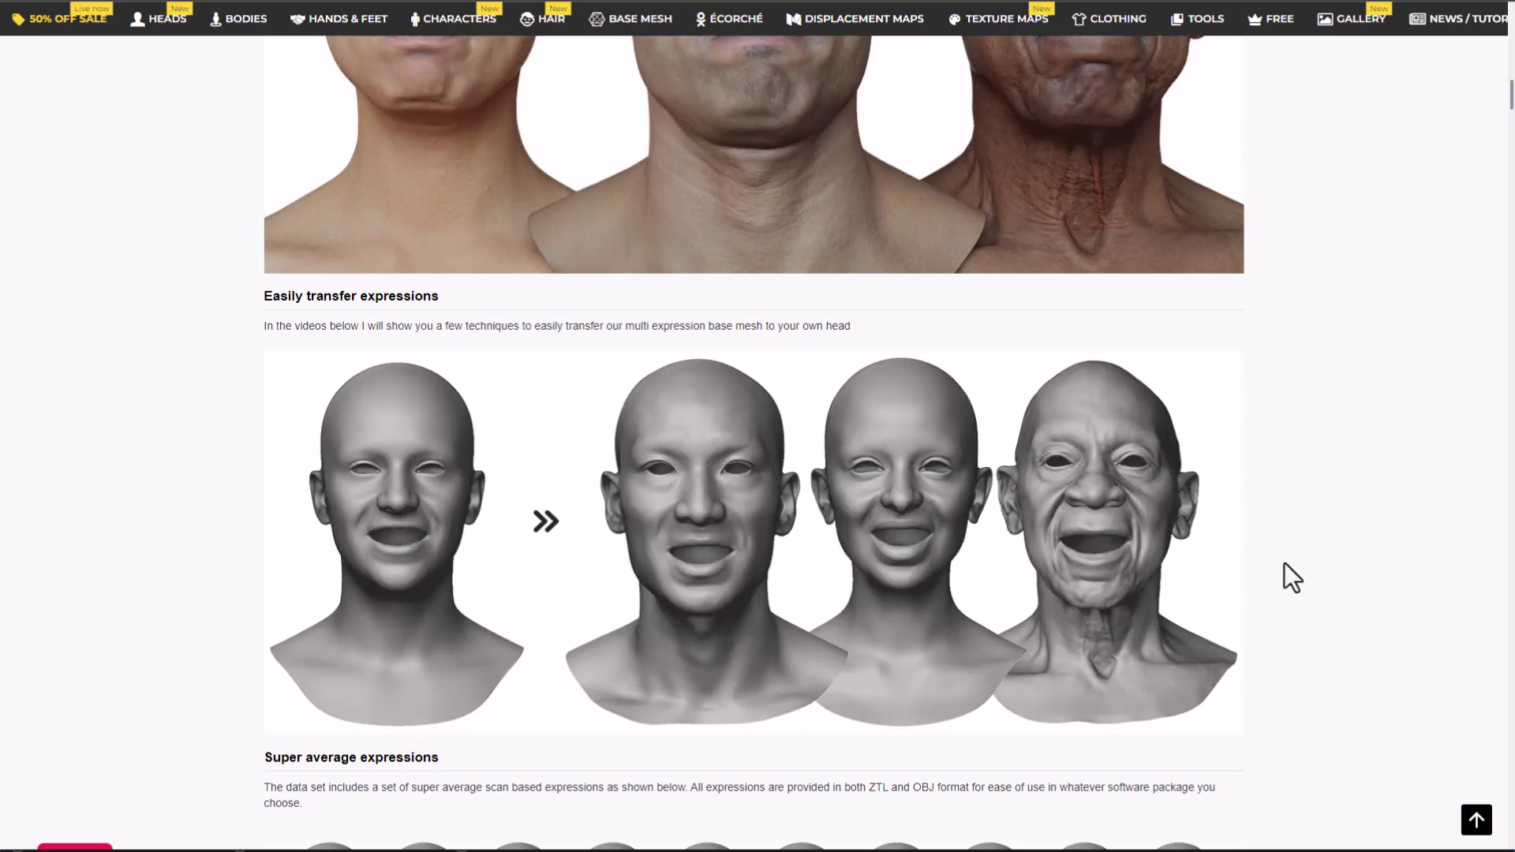
pyautogui.scroll(-8, 1285, 568)
pyautogui.scroll(-5, 1290, 576)
pyautogui.scroll(-2, 1289, 576)
pyautogui.scroll(-10, 1298, 592)
pyautogui.scroll(-4, 1294, 600)
pyautogui.scroll(5, 1302, 632)
pyautogui.scroll(-5, 1304, 650)
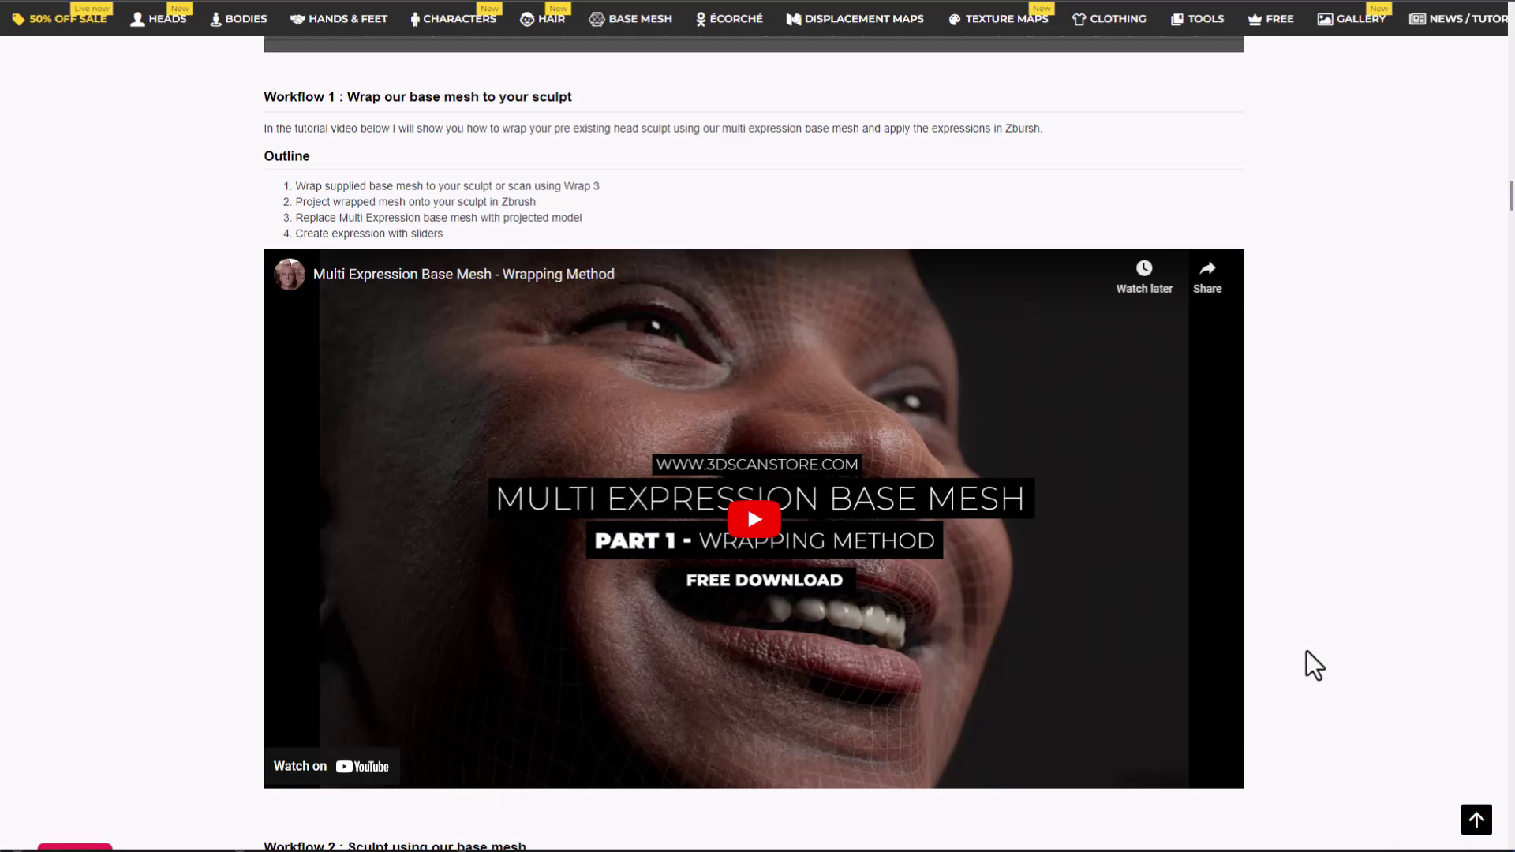
pyautogui.scroll(-10, 1306, 651)
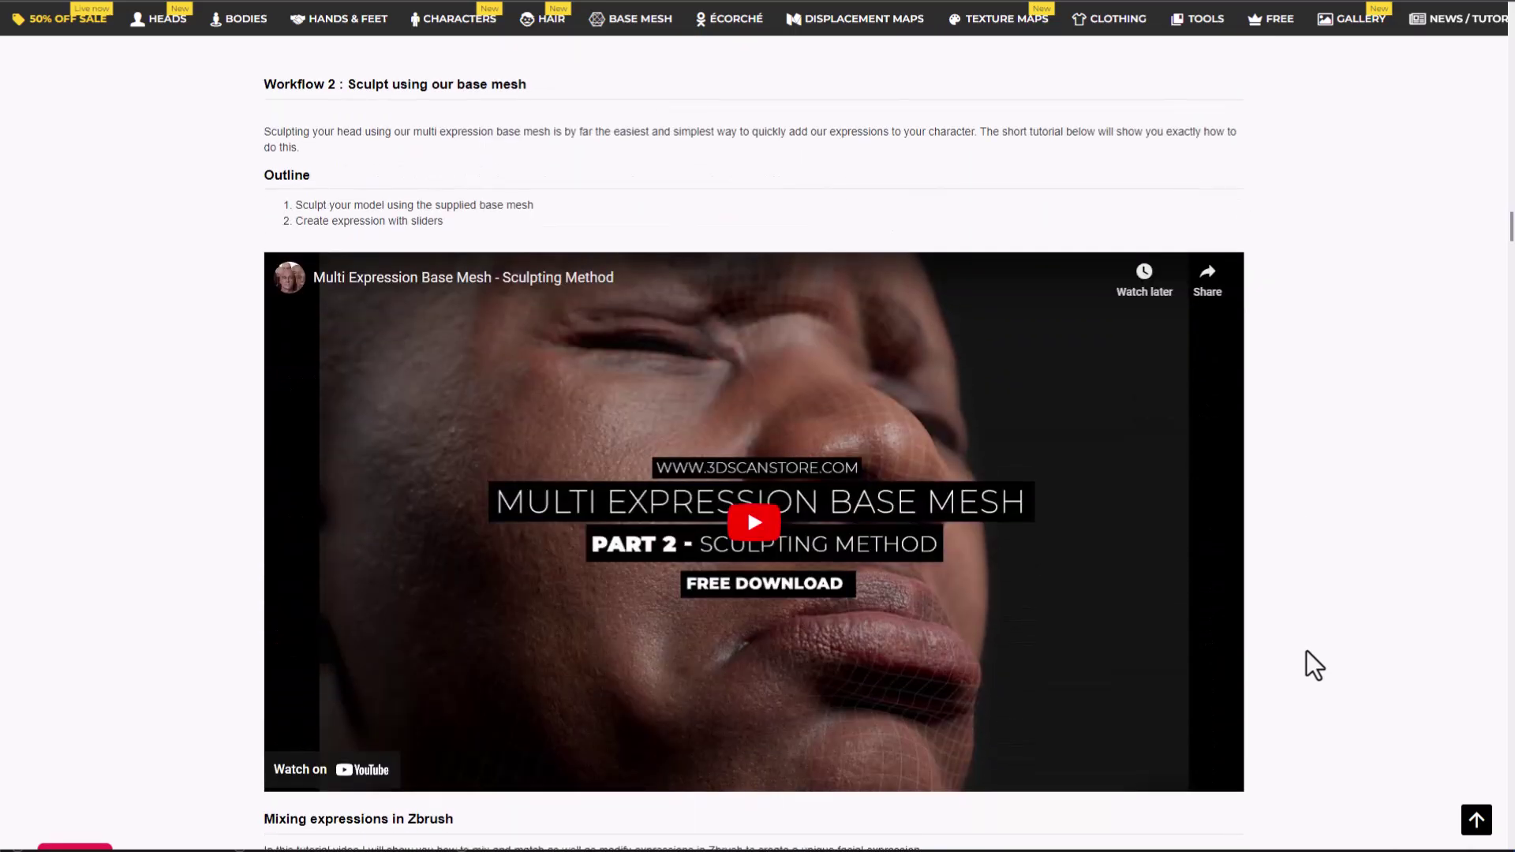
pyautogui.scroll(-20, 1306, 652)
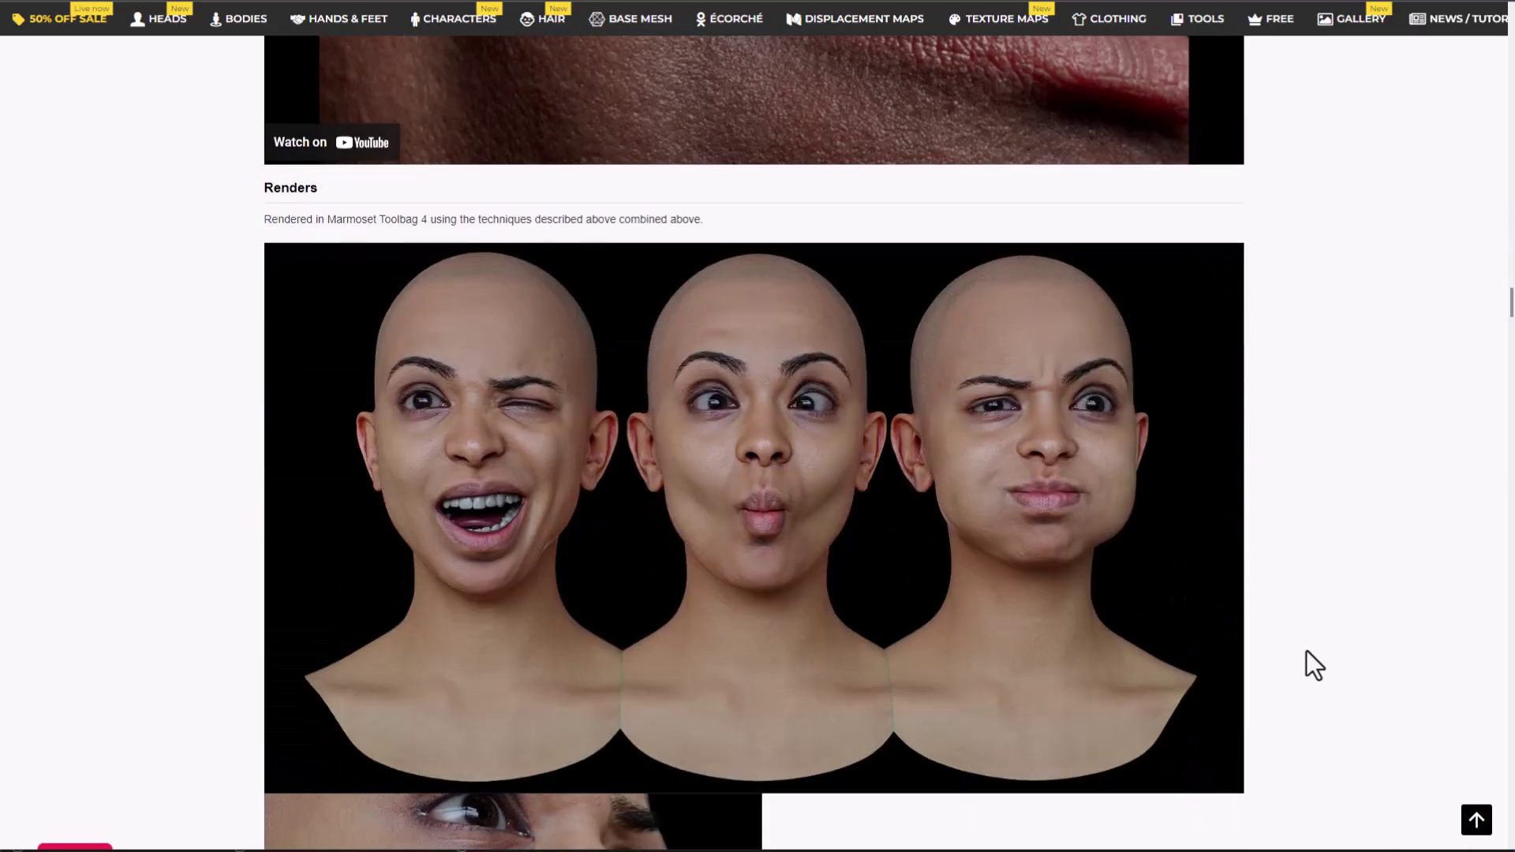
pyautogui.scroll(-20, 1306, 651)
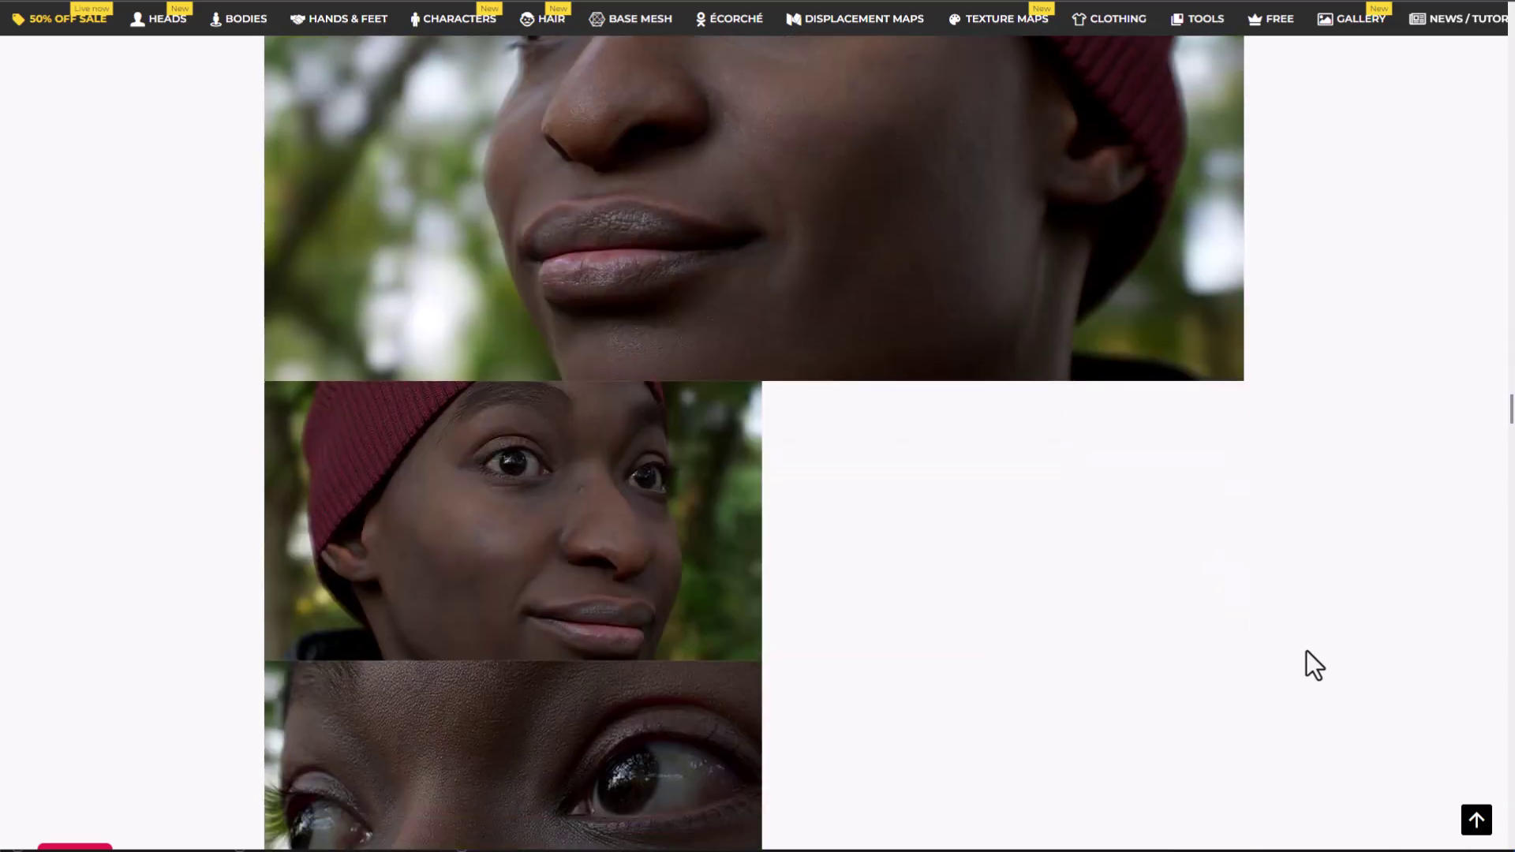
pyautogui.scroll(-7, 1305, 651)
pyautogui.scroll(20, 1350, 639)
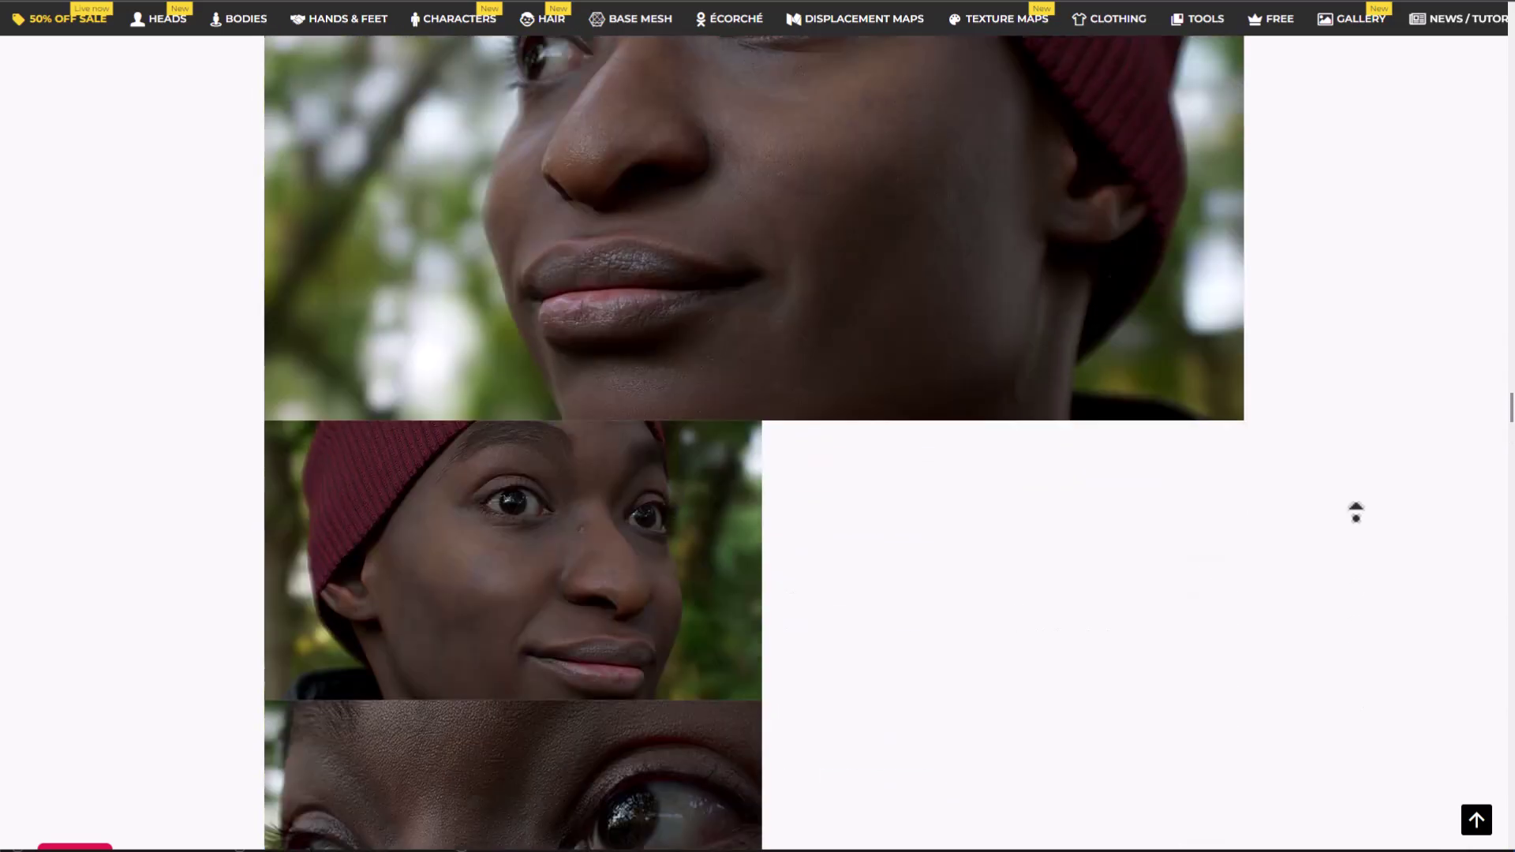
pyautogui.scroll(12, 1351, 456)
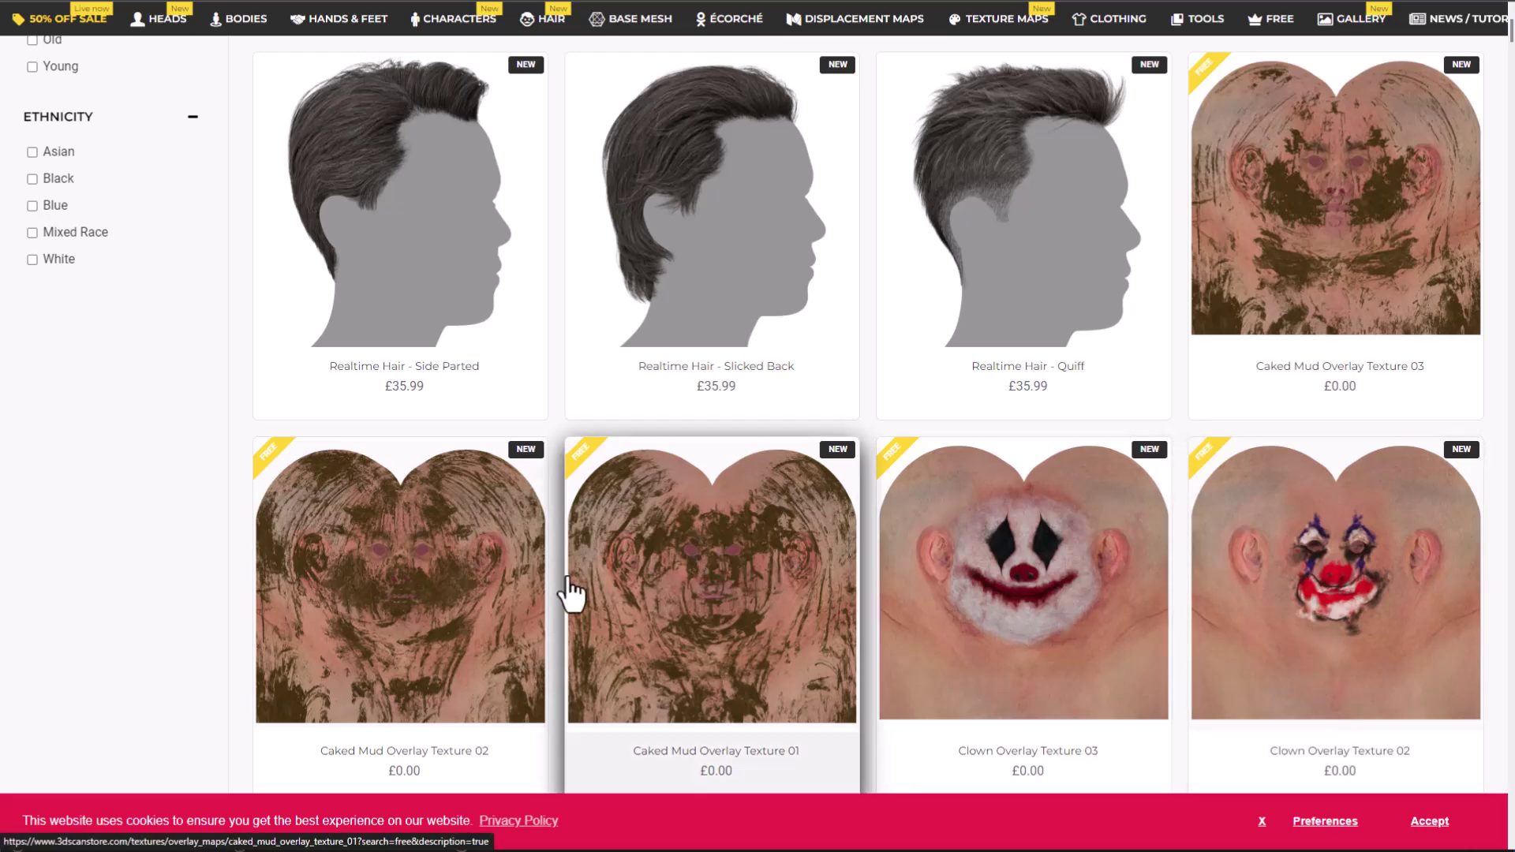
# Browse the free overlay textures grid, then orbit the Blender head toward a frontal view
pyautogui.scroll(-5, 962, 572)
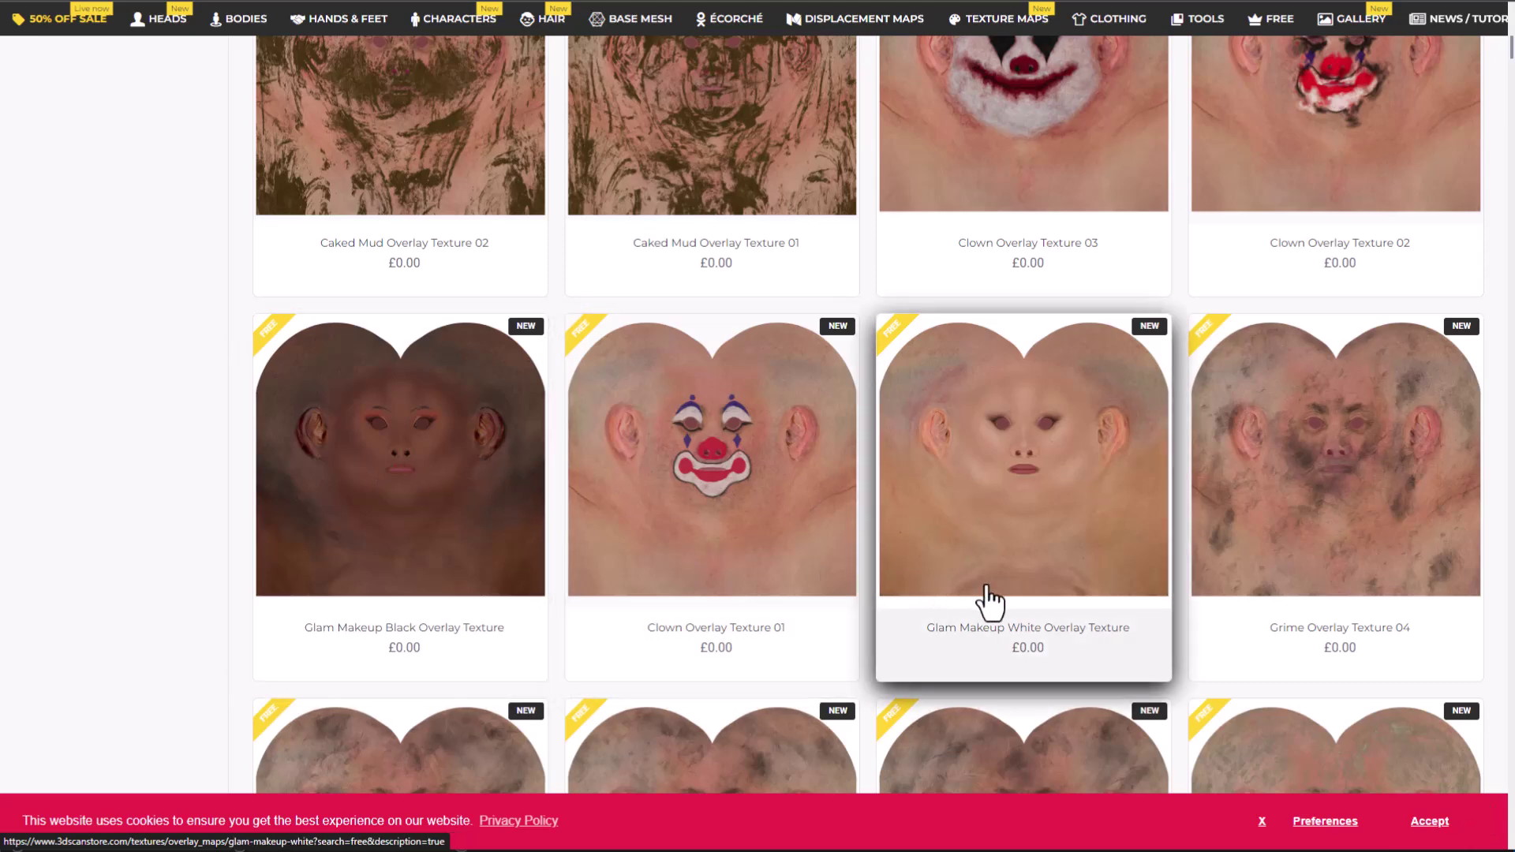
pyautogui.scroll(3, 727, 542)
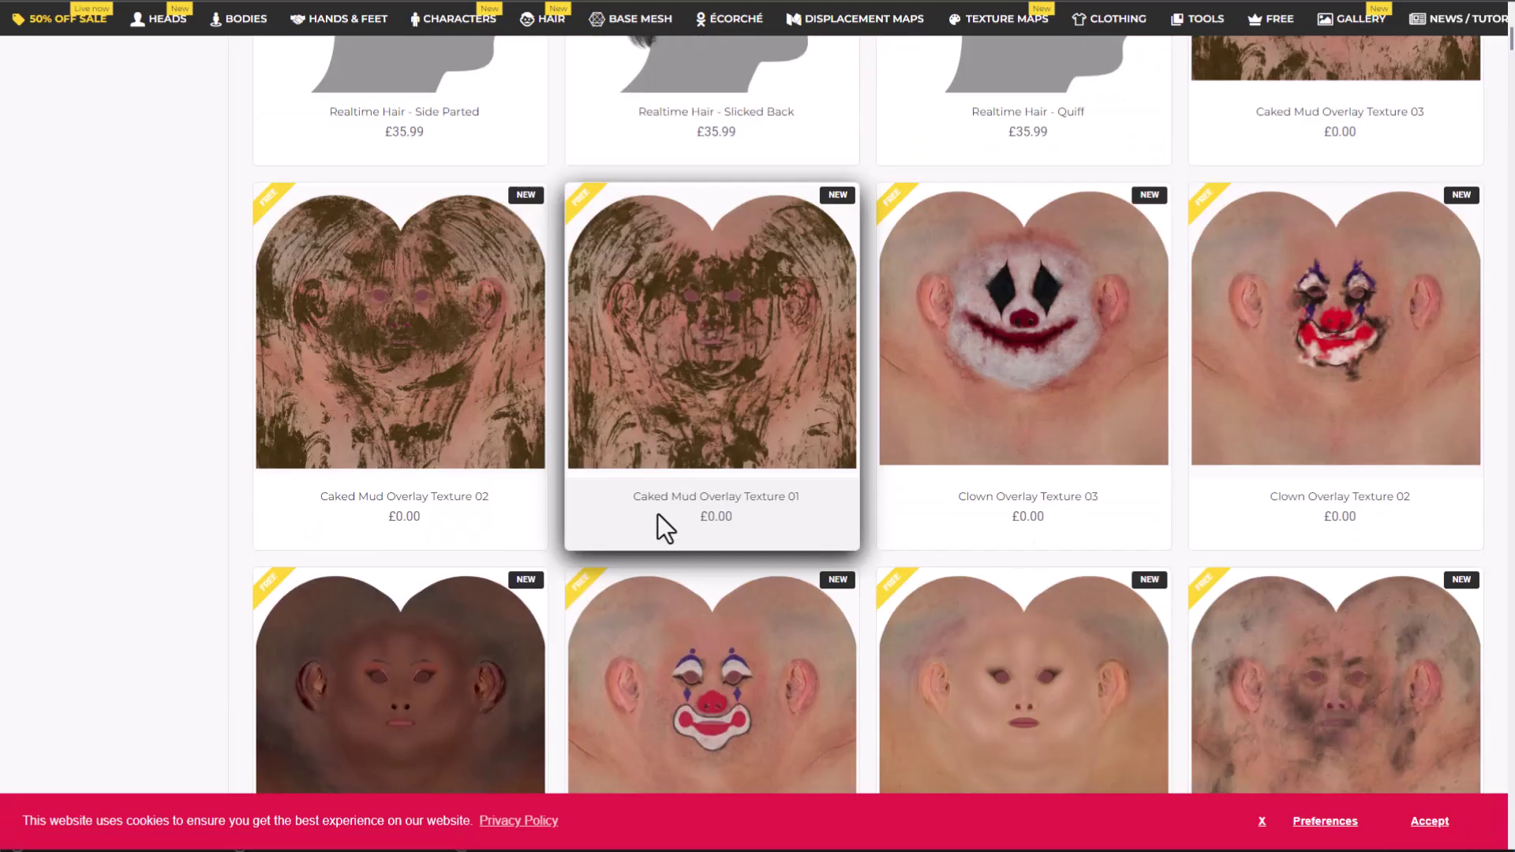
pyautogui.scroll(-3, 660, 509)
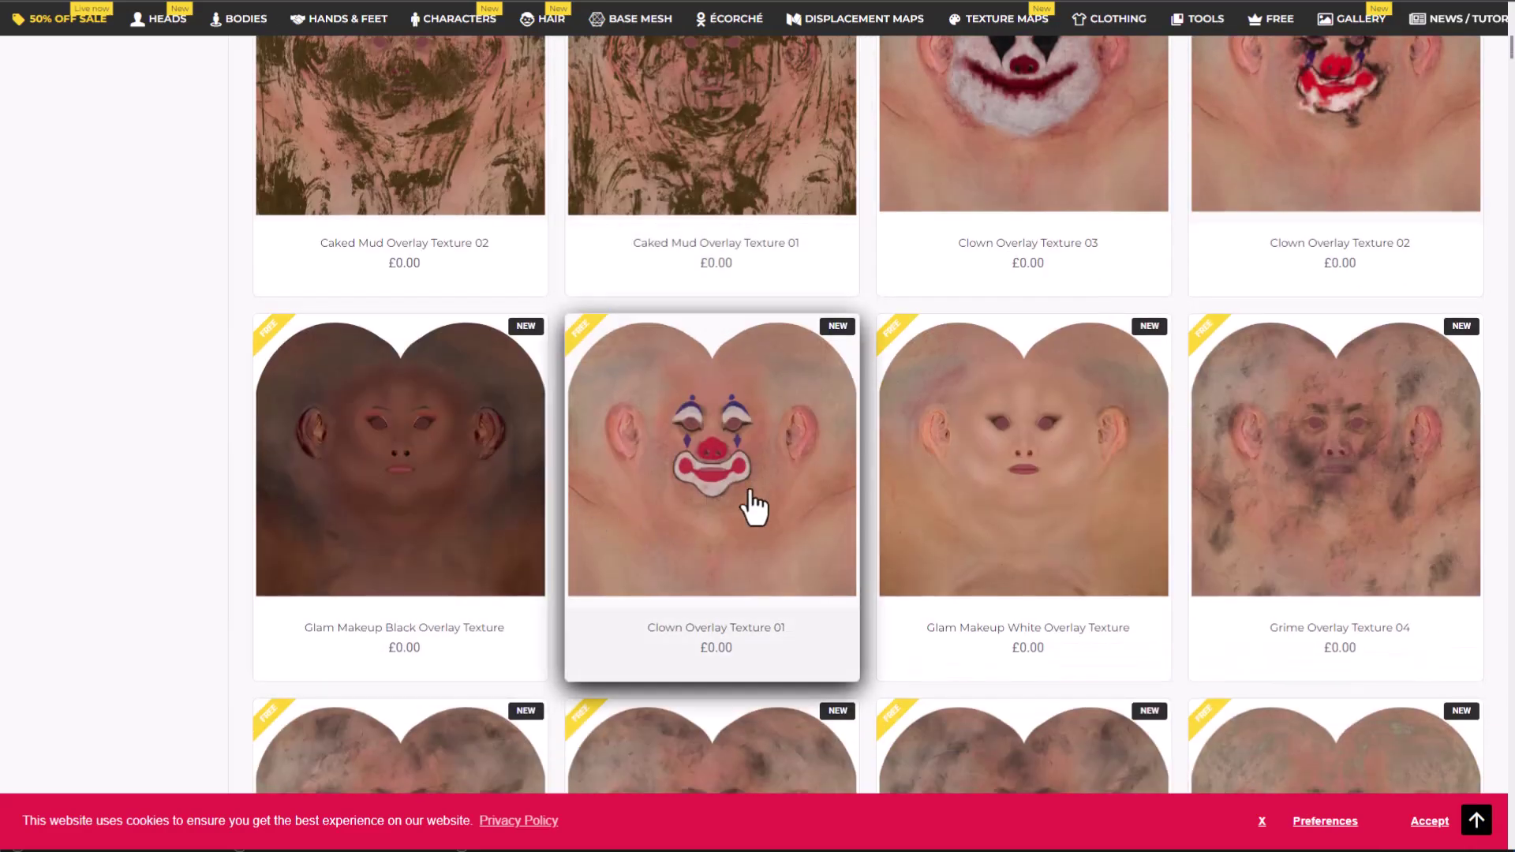
pyautogui.scroll(-3, 612, 395)
pyautogui.scroll(4, 676, 450)
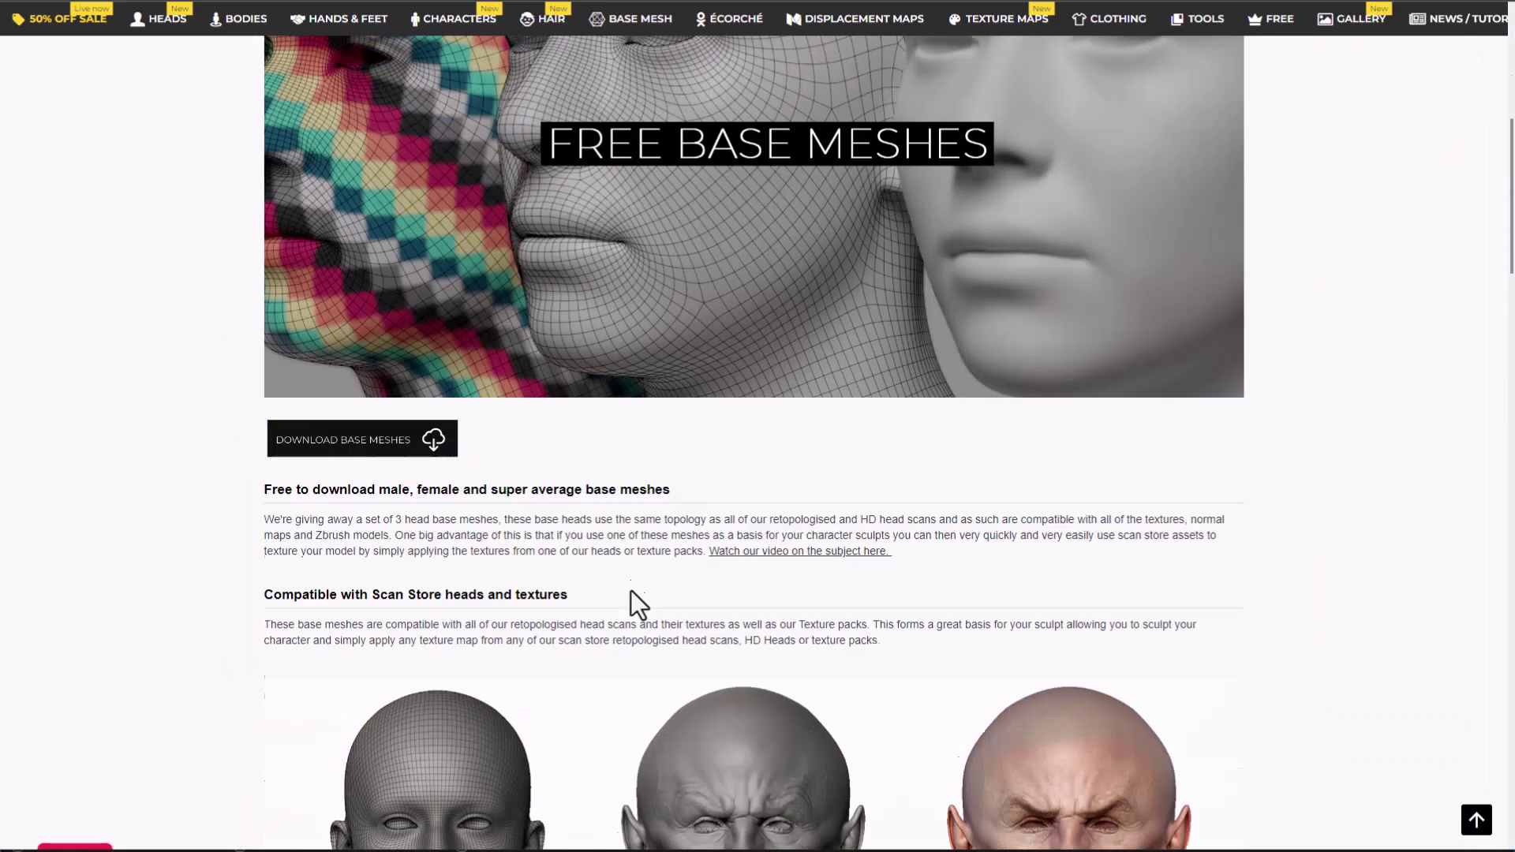
pyautogui.scroll(6, 632, 590)
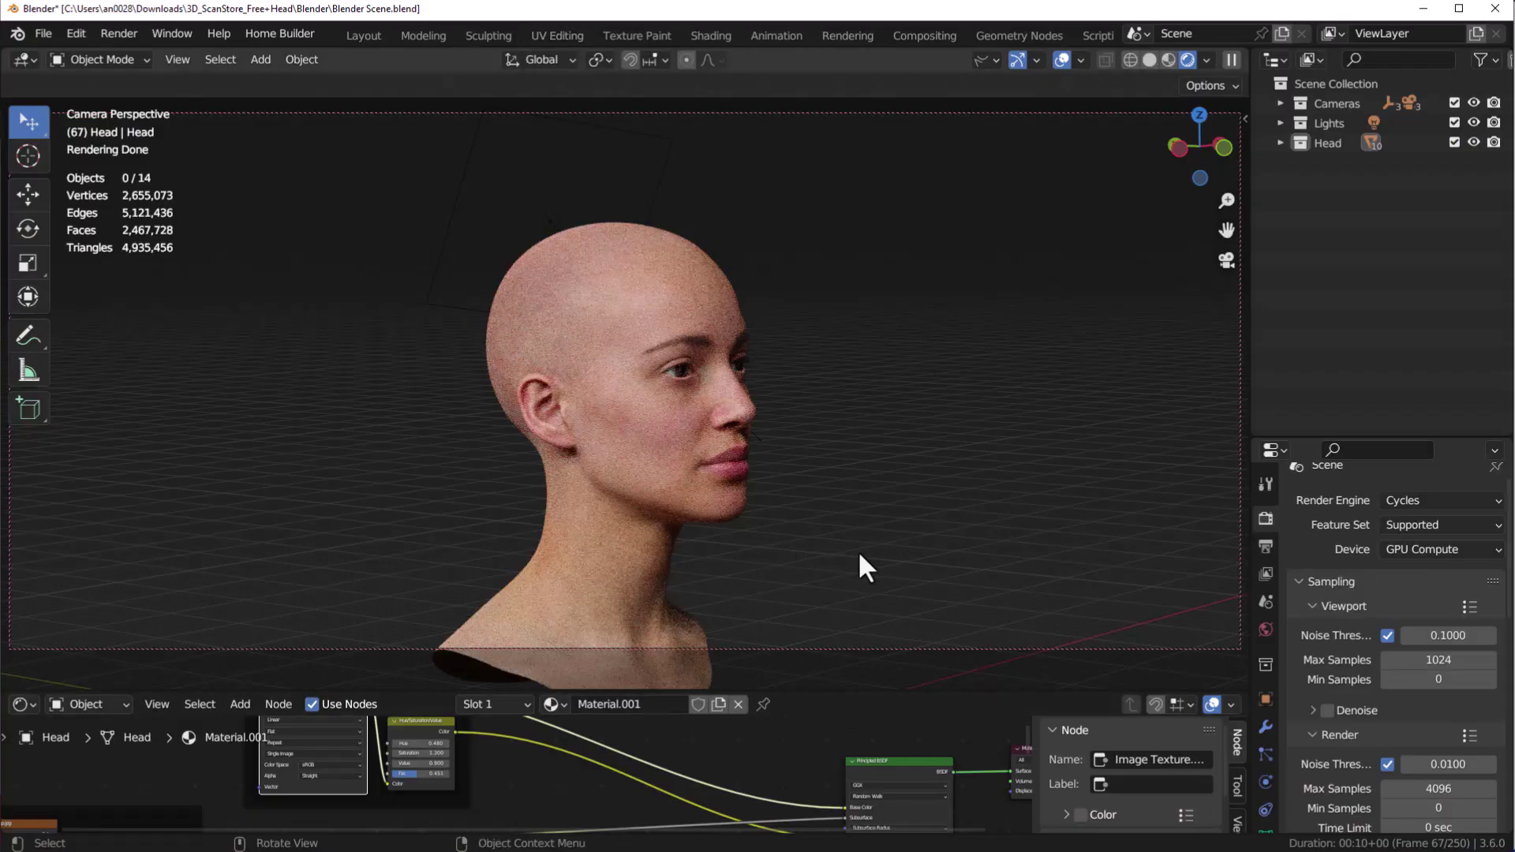
pyautogui.moveTo(858, 551); pyautogui.dragTo(812, 523, button='middle')
pyautogui.scroll(5, 660, 534)
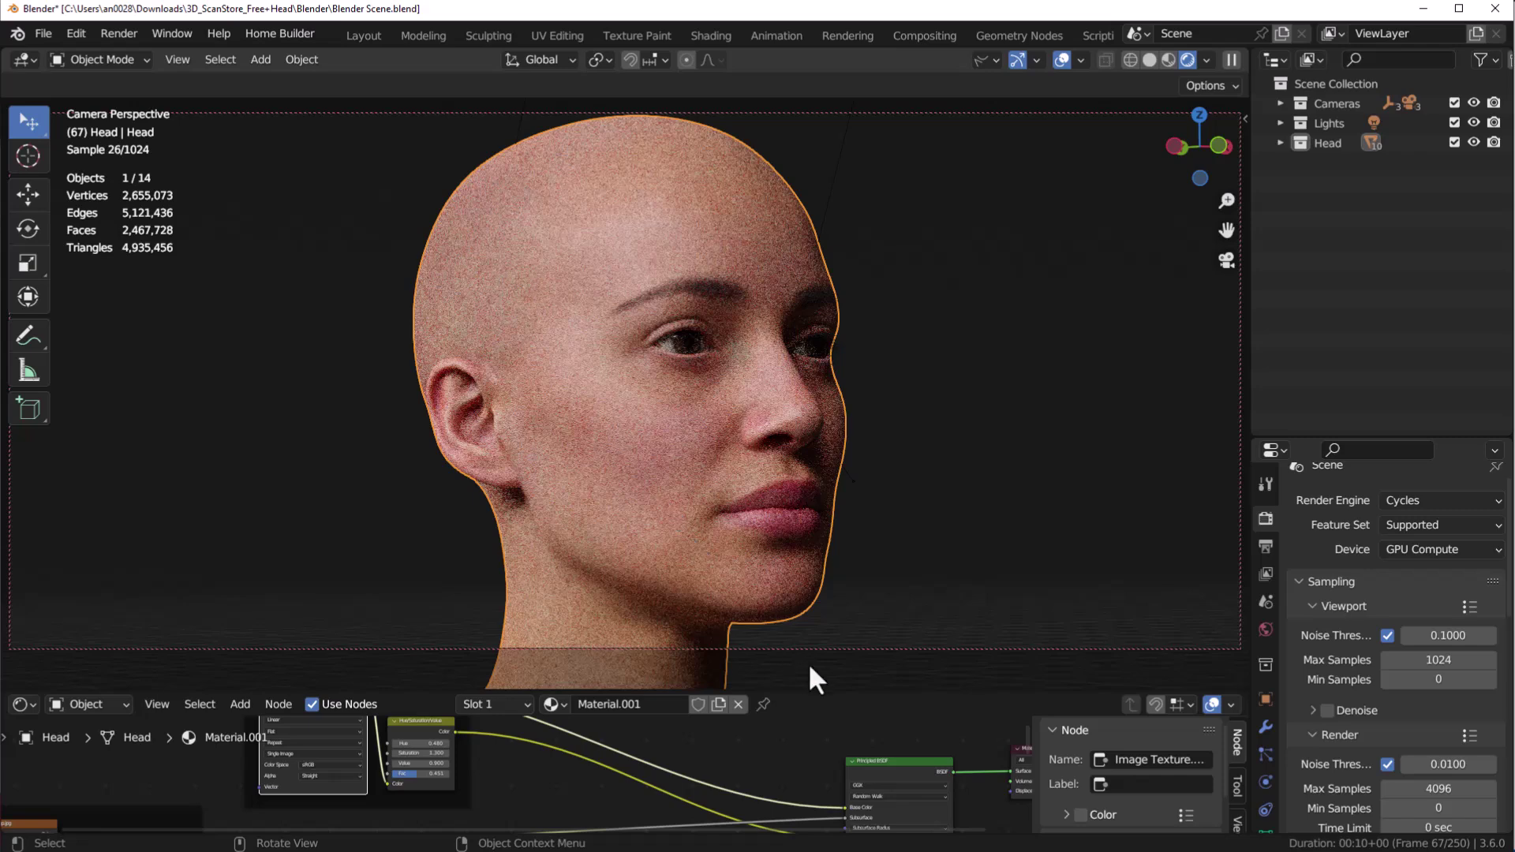
# Enlarge the Shader Editor, pan the Material.001 graph to its image texture nodes, then restore the 3D view
pyautogui.moveTo(824, 692); pyautogui.dragTo(812, 496)
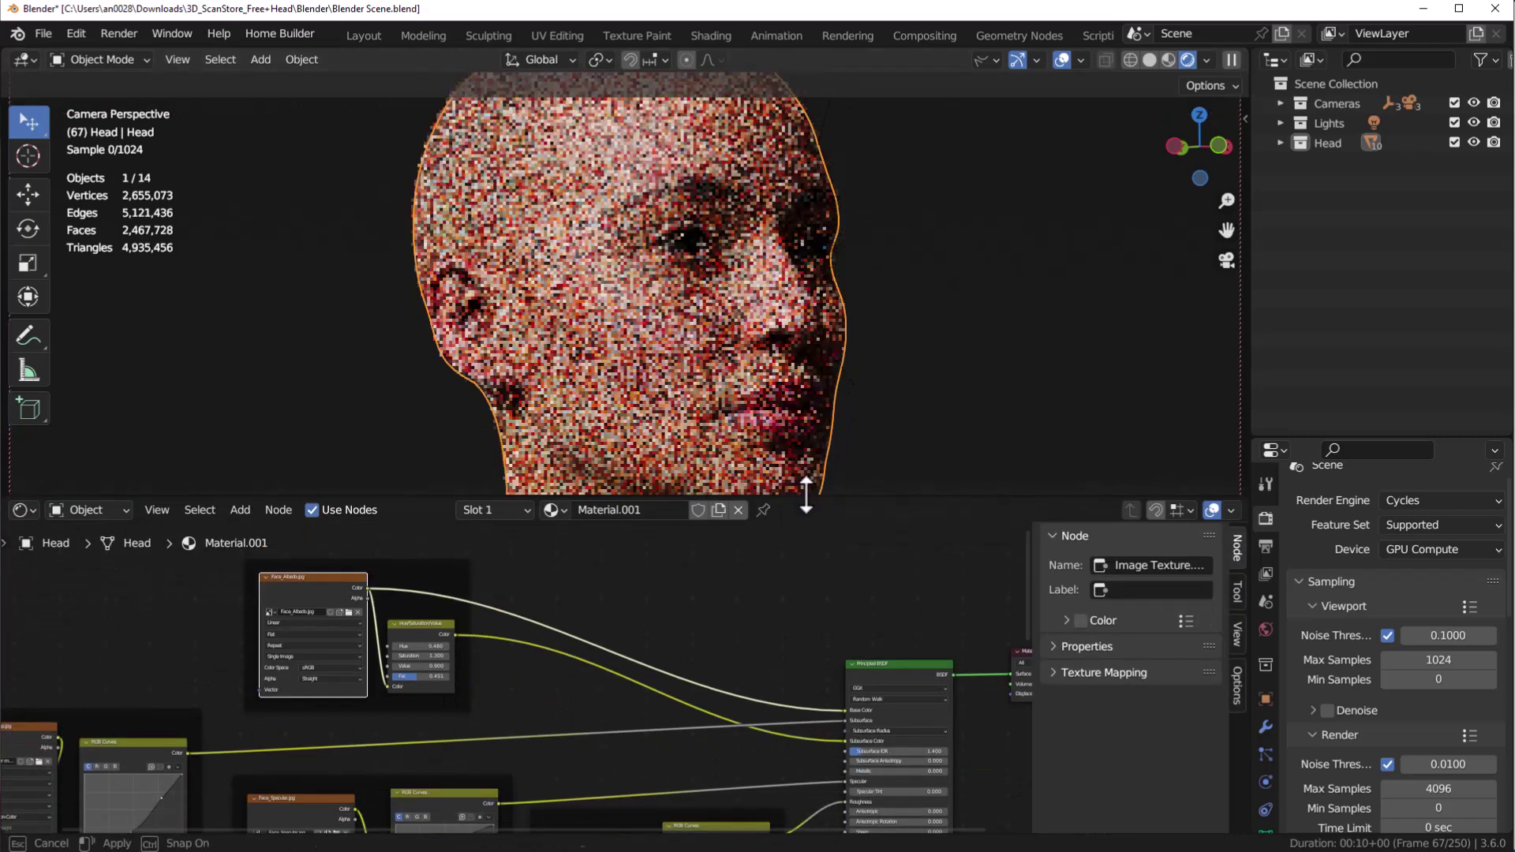
pyautogui.moveTo(191, 665); pyautogui.dragTo(198, 582, button='middle')
pyautogui.moveTo(717, 693); pyautogui.dragTo(546, 727, button='middle')
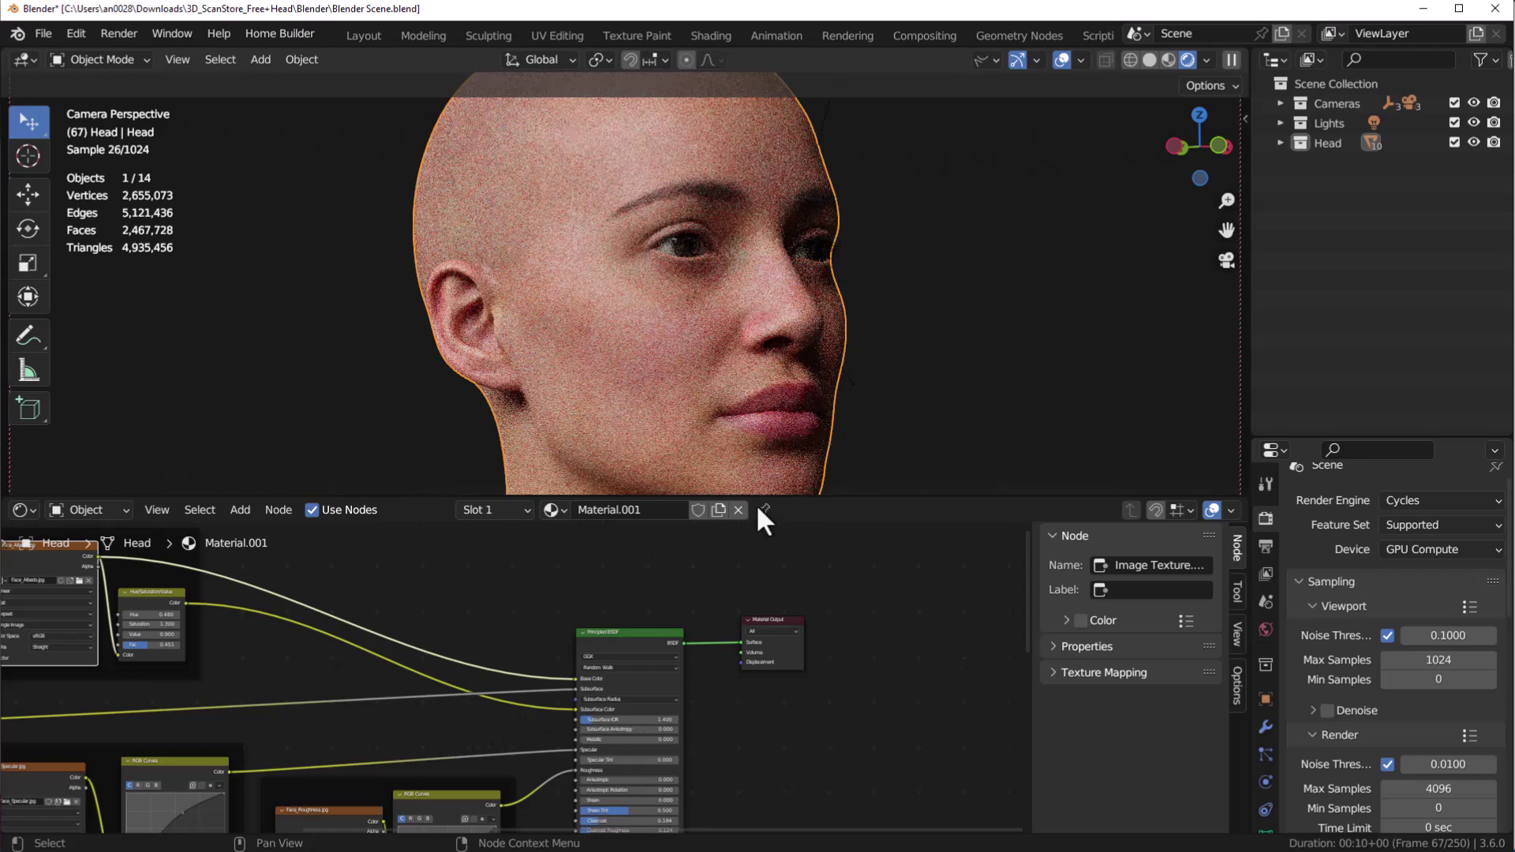
pyautogui.moveTo(762, 496); pyautogui.dragTo(763, 624)
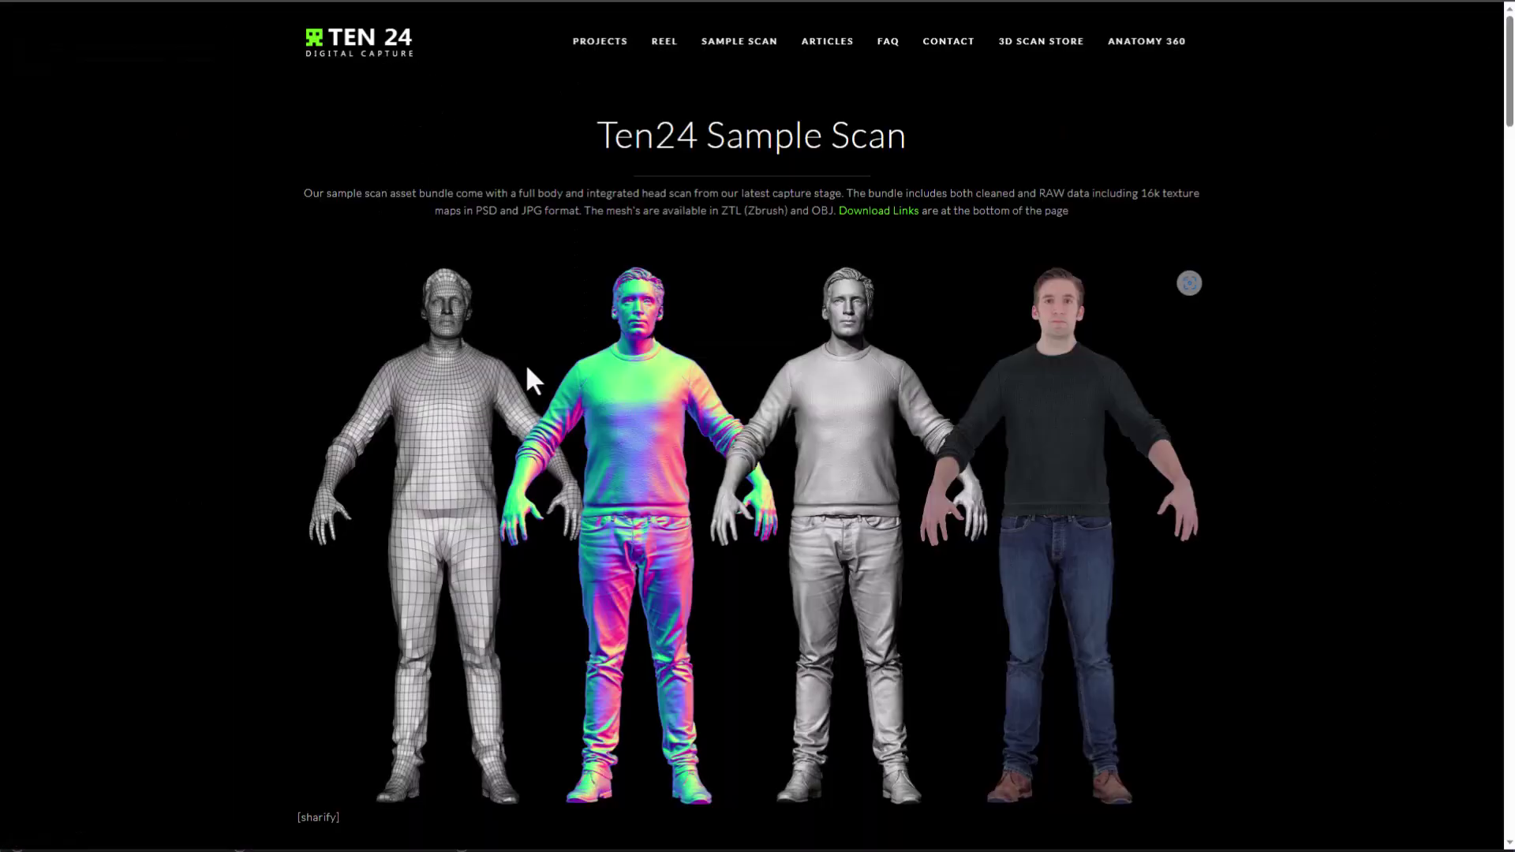
# Scroll down the Sample Scan page, then return to its top and reload it
pyautogui.scroll(-15, 535, 364)
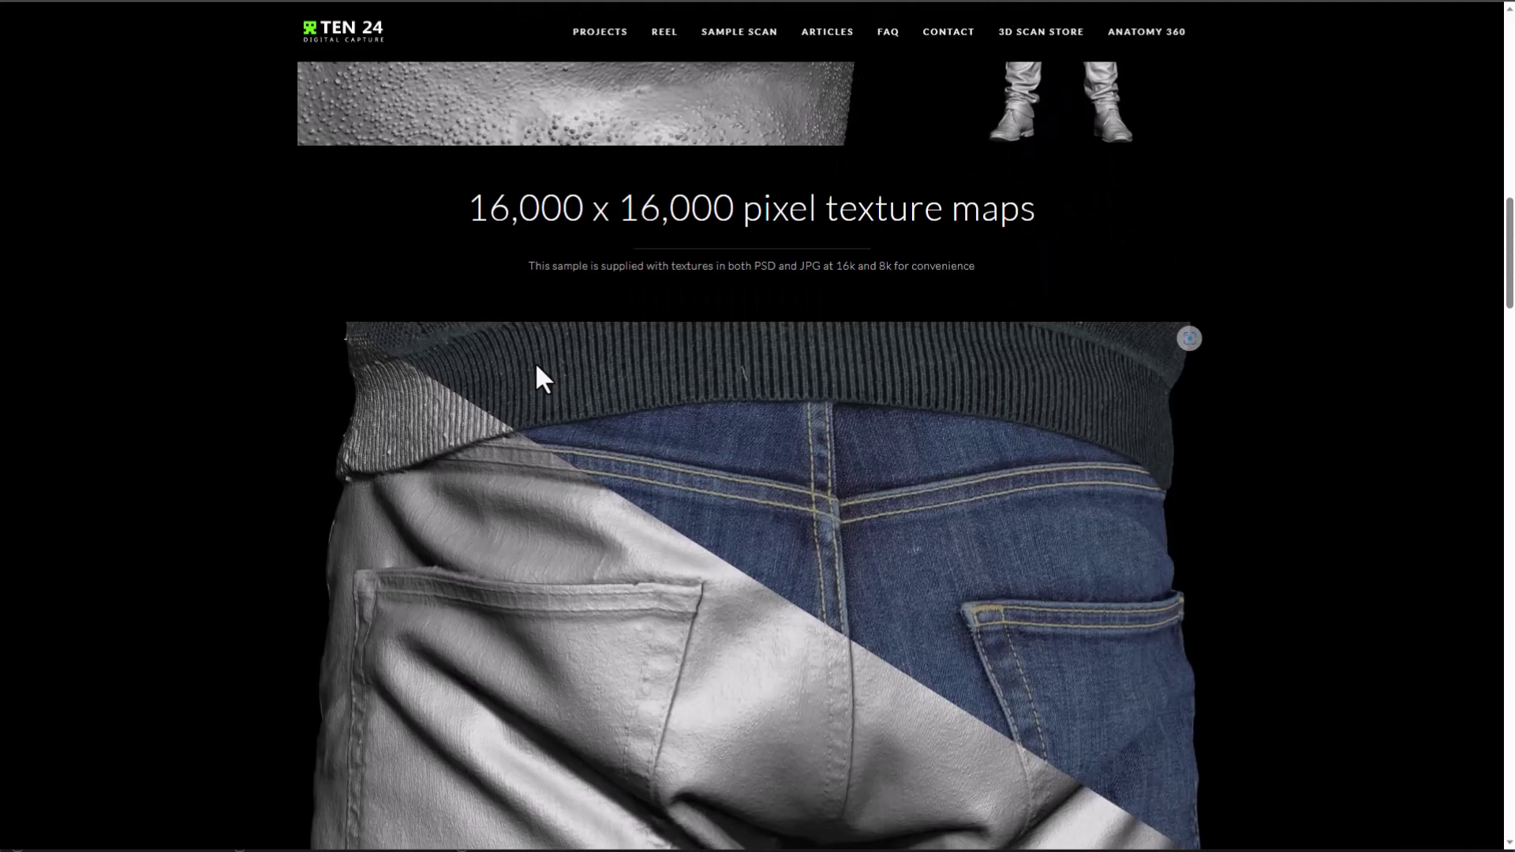
pyautogui.scroll(-2, 535, 361)
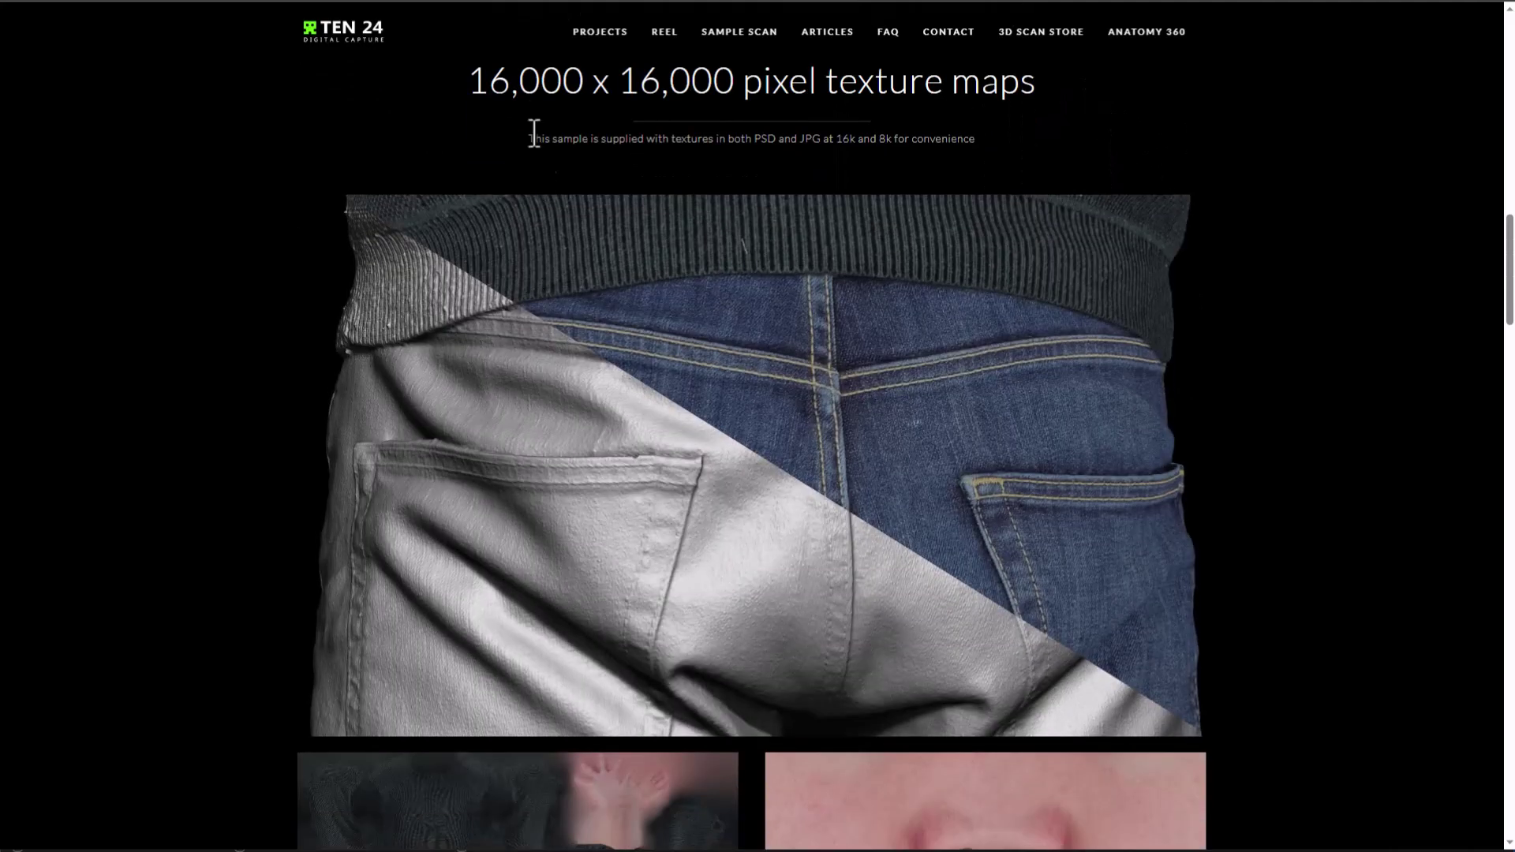
pyautogui.scroll(-8, 692, 422)
pyautogui.scroll(-20, 691, 427)
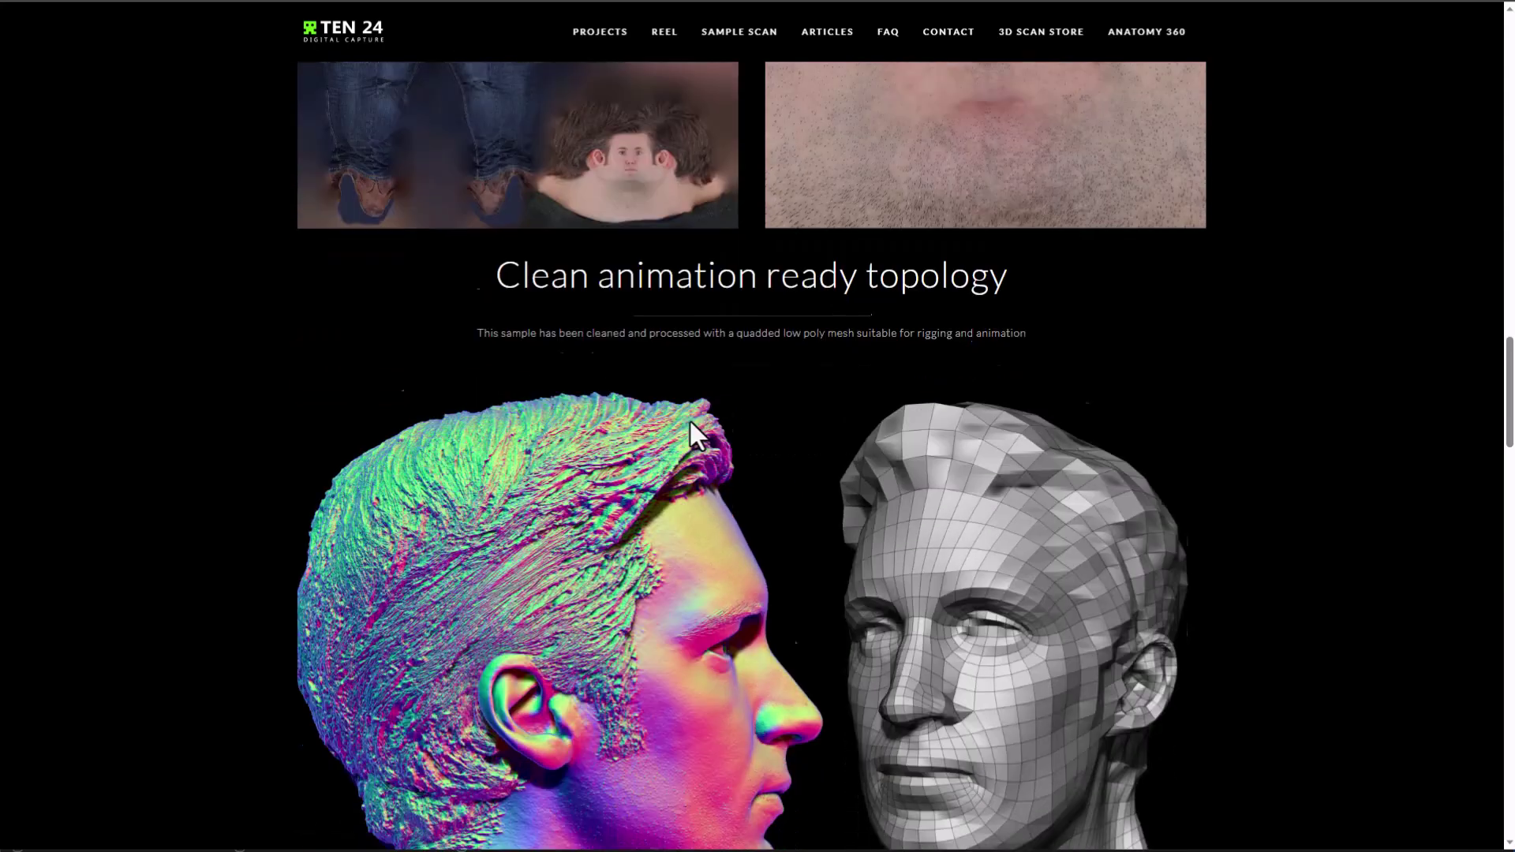
pyautogui.scroll(-10, 692, 430)
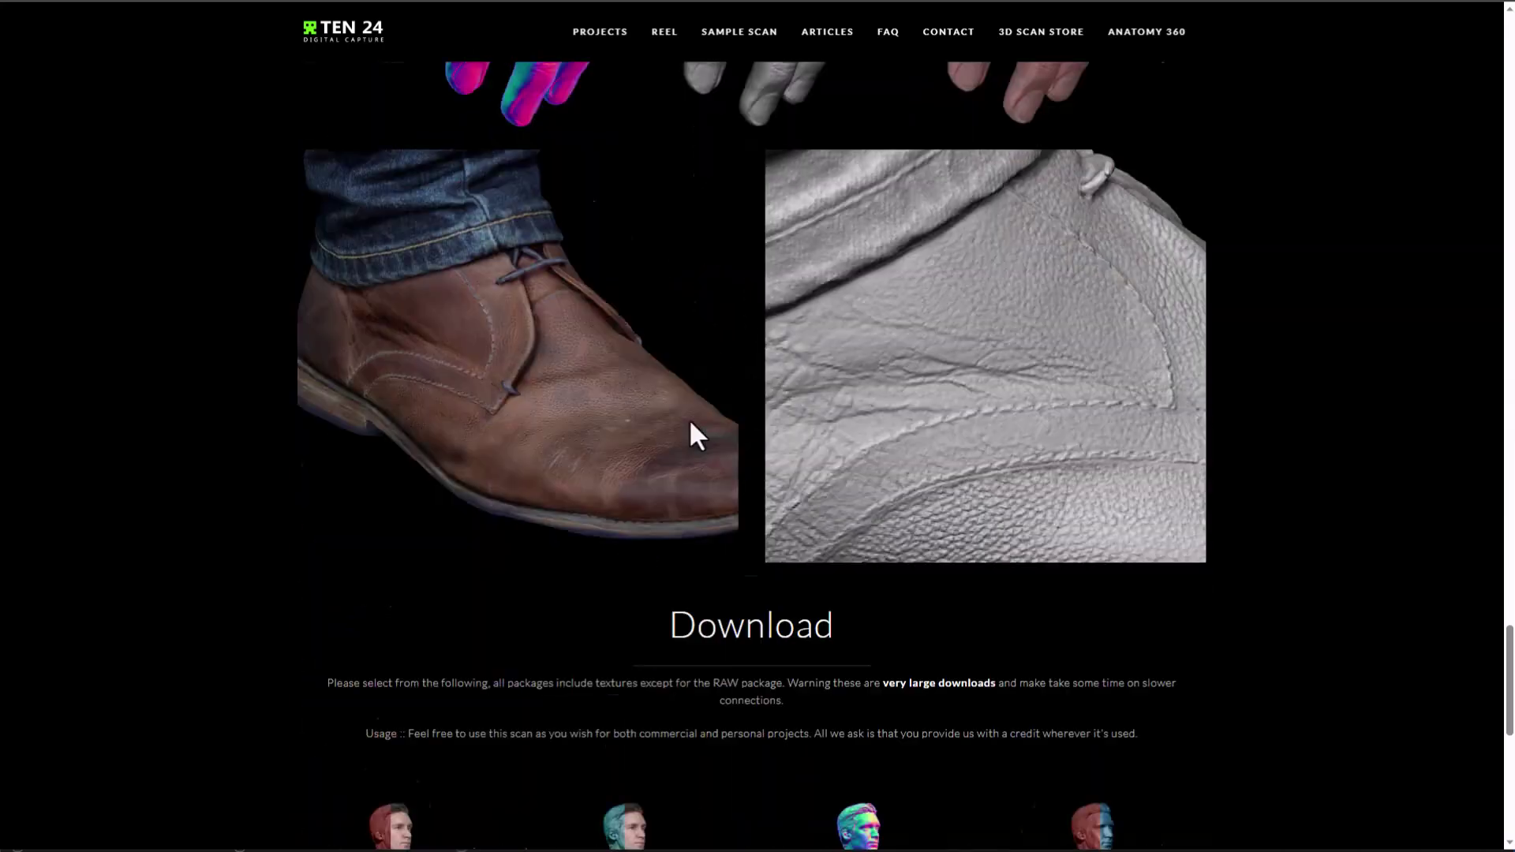
pyautogui.press('Home')
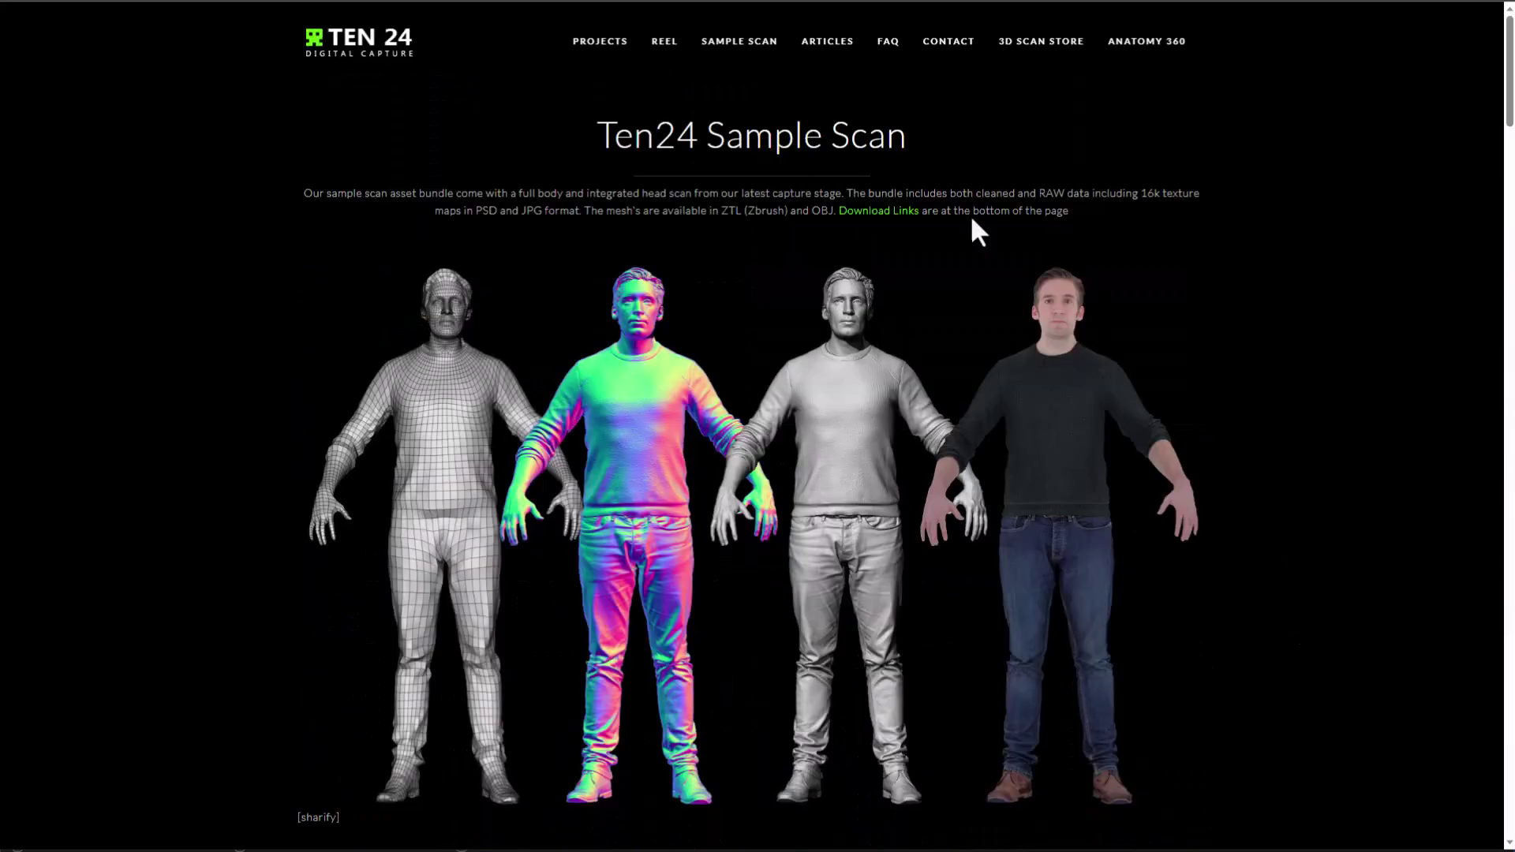
pyautogui.click(749, 45)
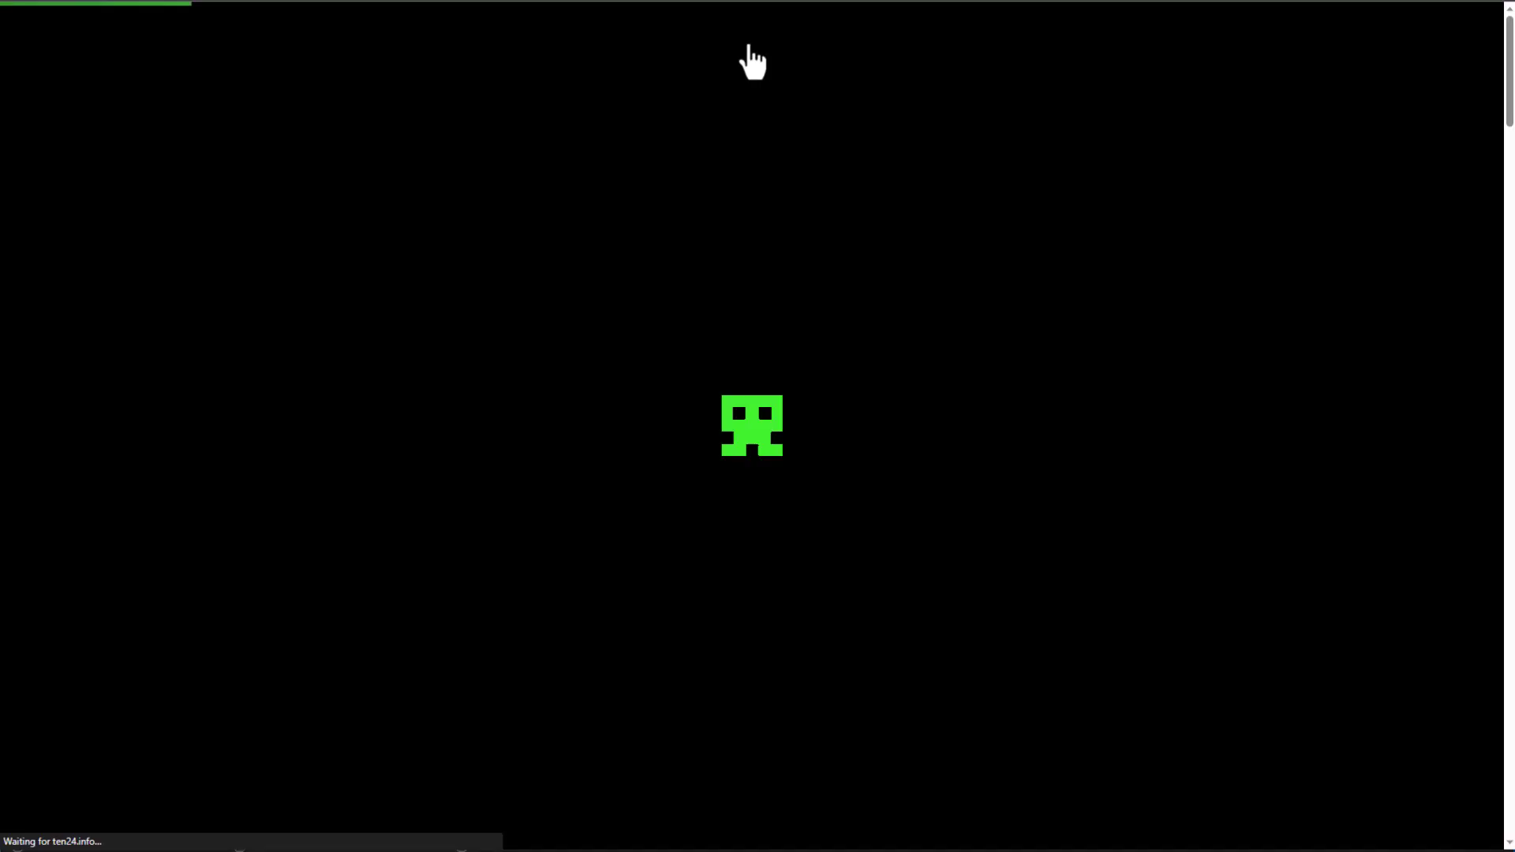
# Scroll to the four download packages, then back up to the cleaned-geometry section
pyautogui.scroll(-10, 1344, 237)
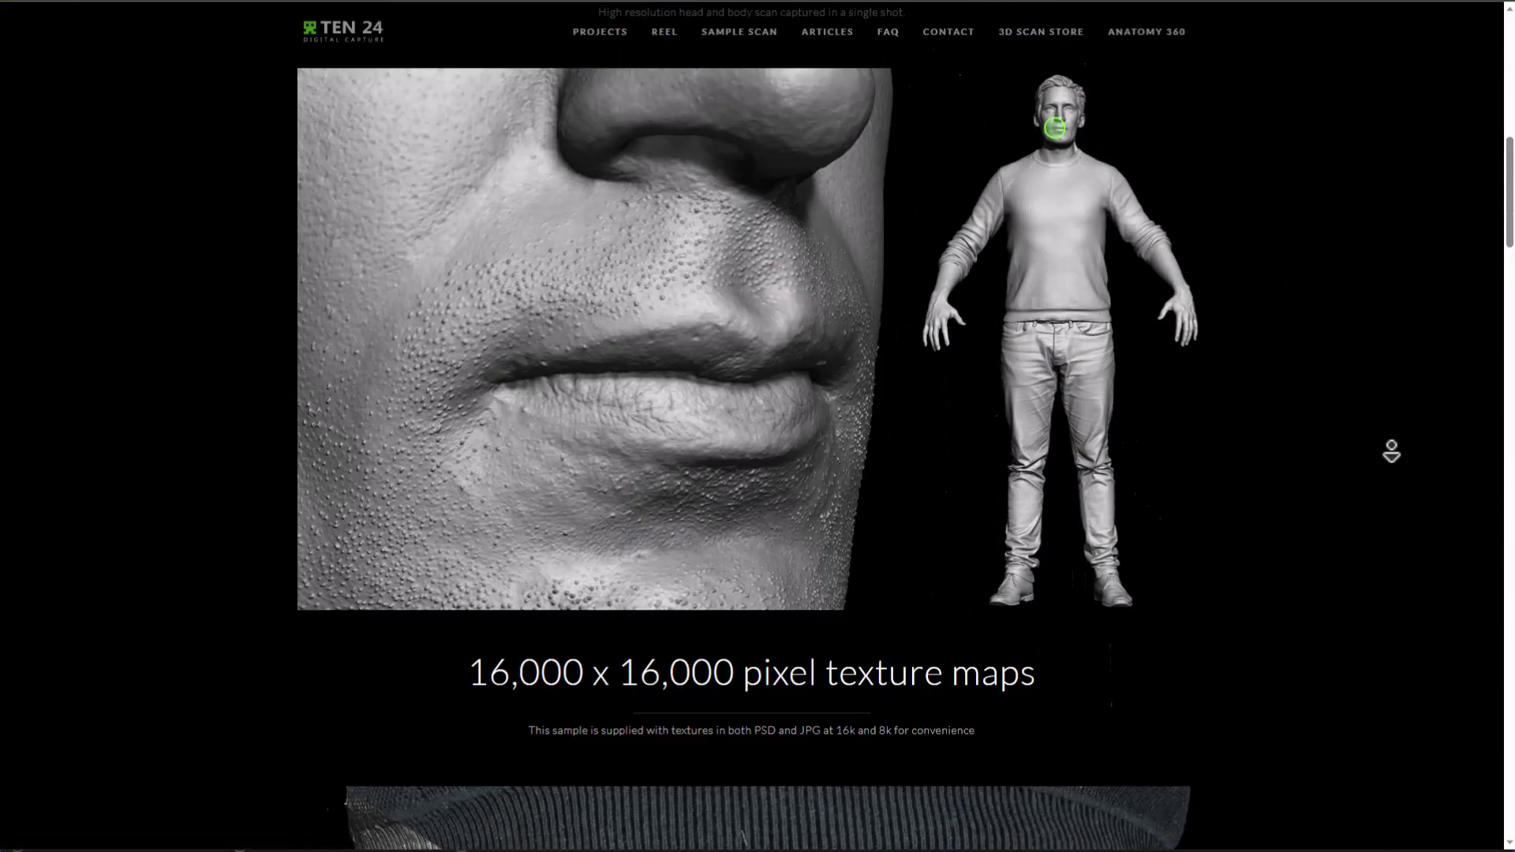
pyautogui.scroll(-2, 1354, 426)
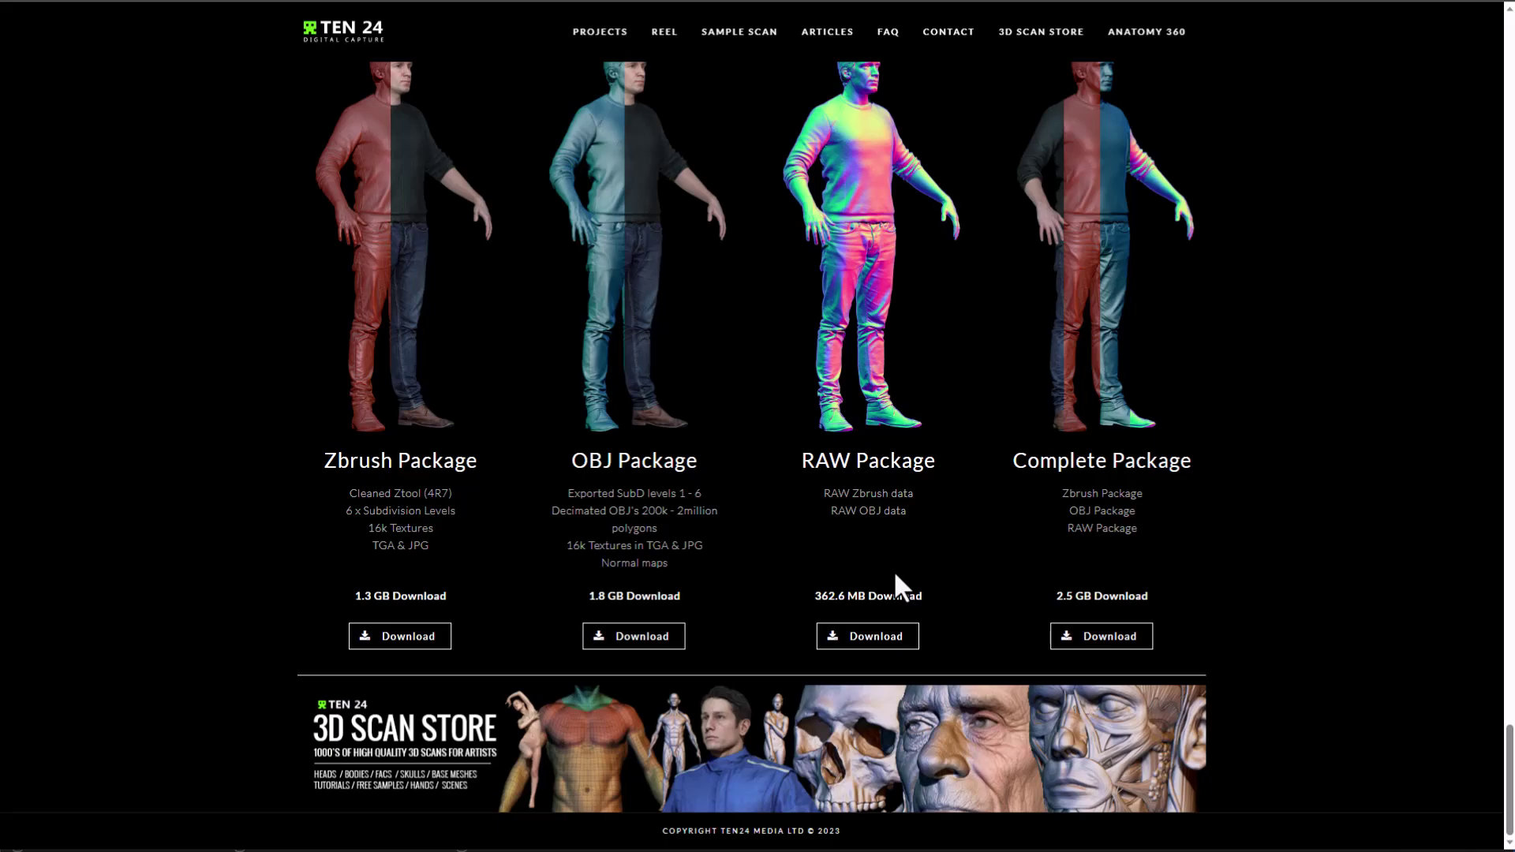
pyautogui.scroll(15, 642, 548)
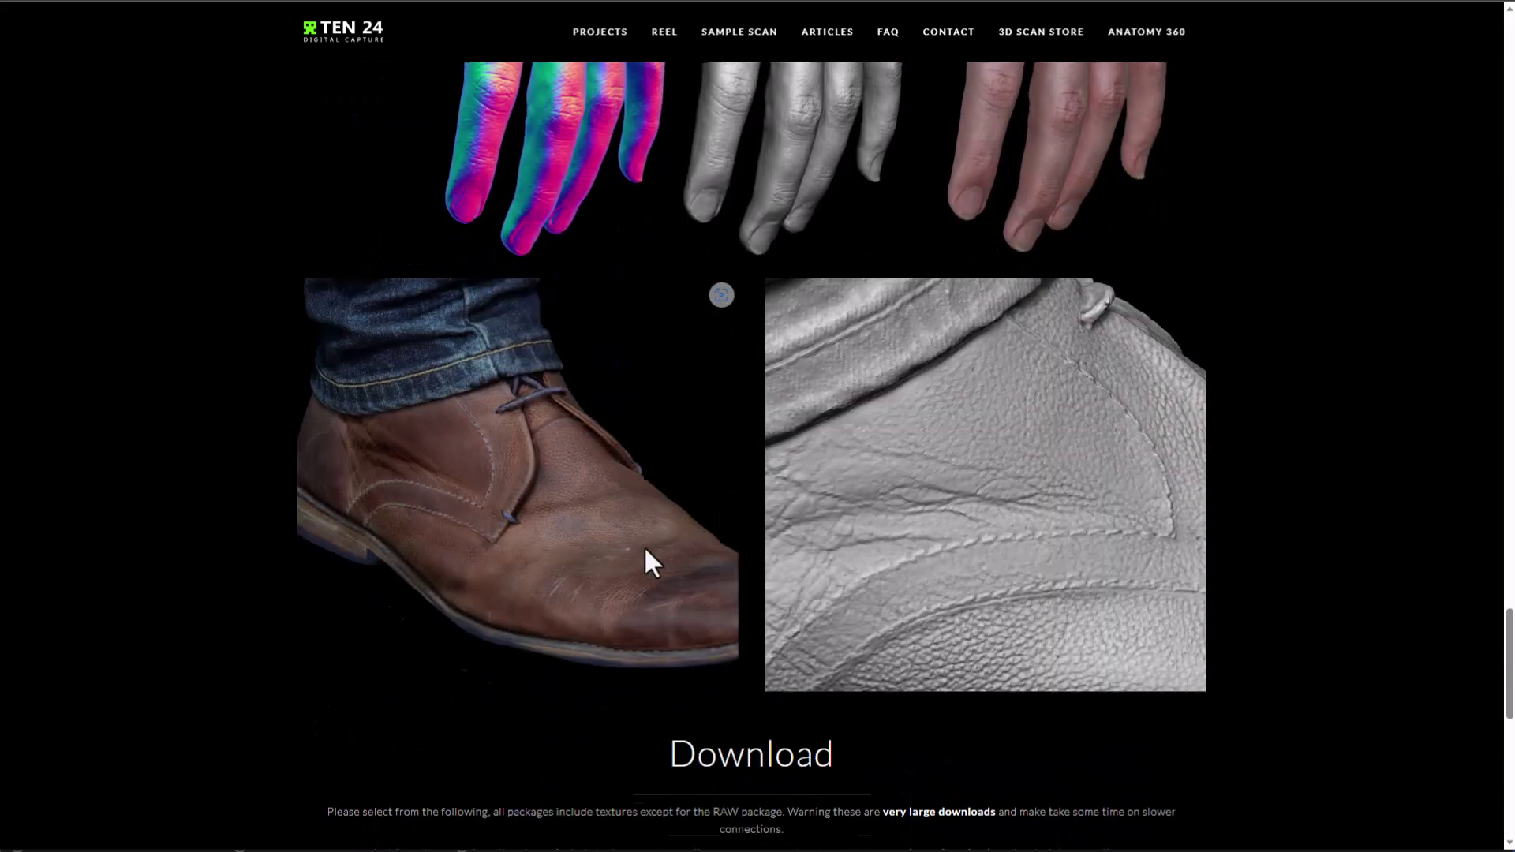
pyautogui.scroll(15, 642, 542)
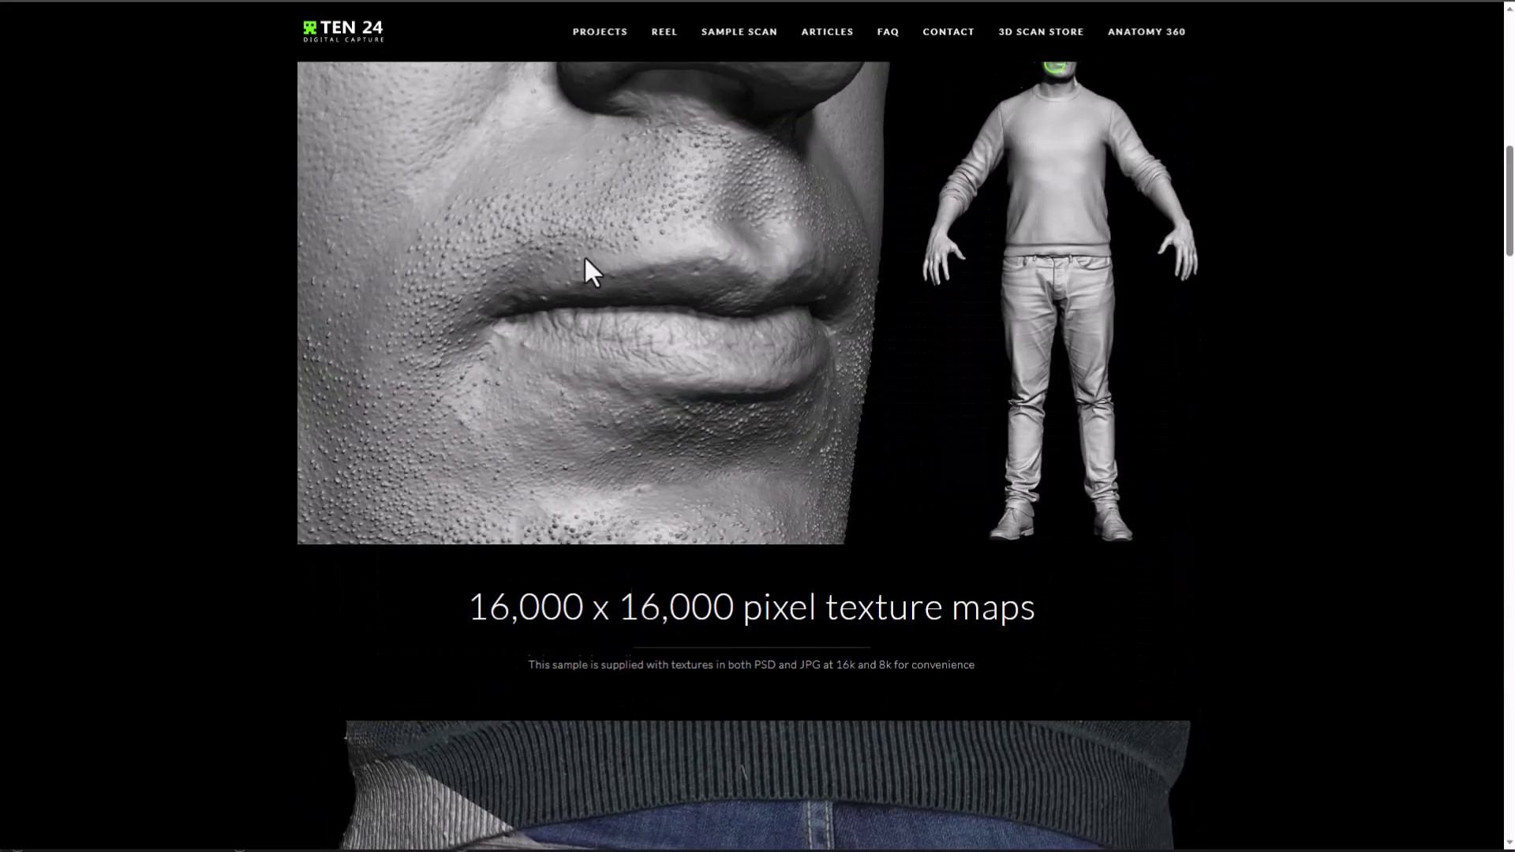
pyautogui.scroll(15, 623, 370)
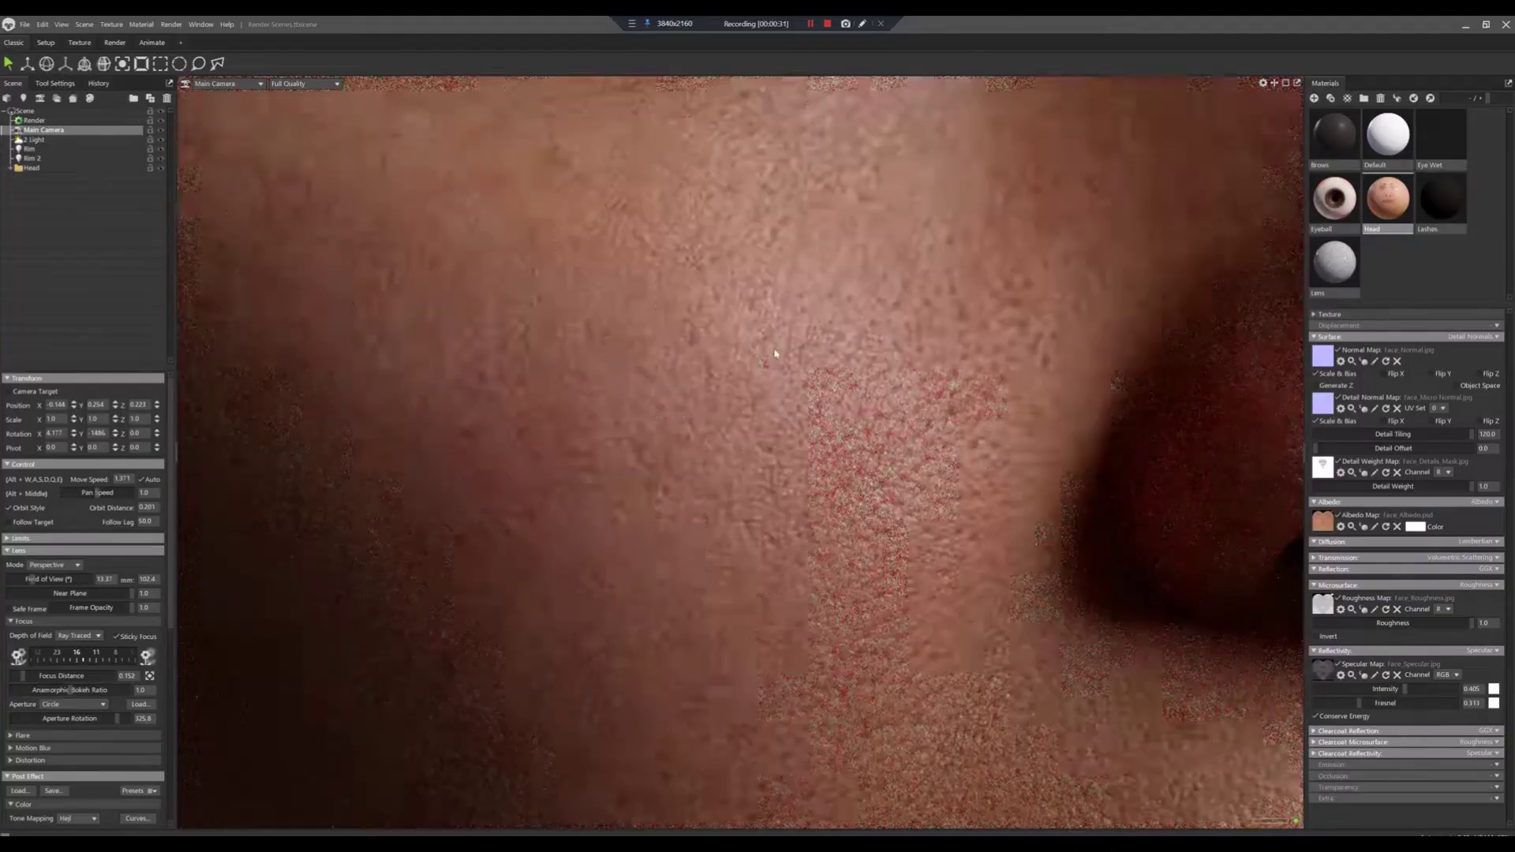
# Zoom the viewport out from the skin close-up to frame the whole face from the front
pyautogui.scroll(-10, 780, 378)
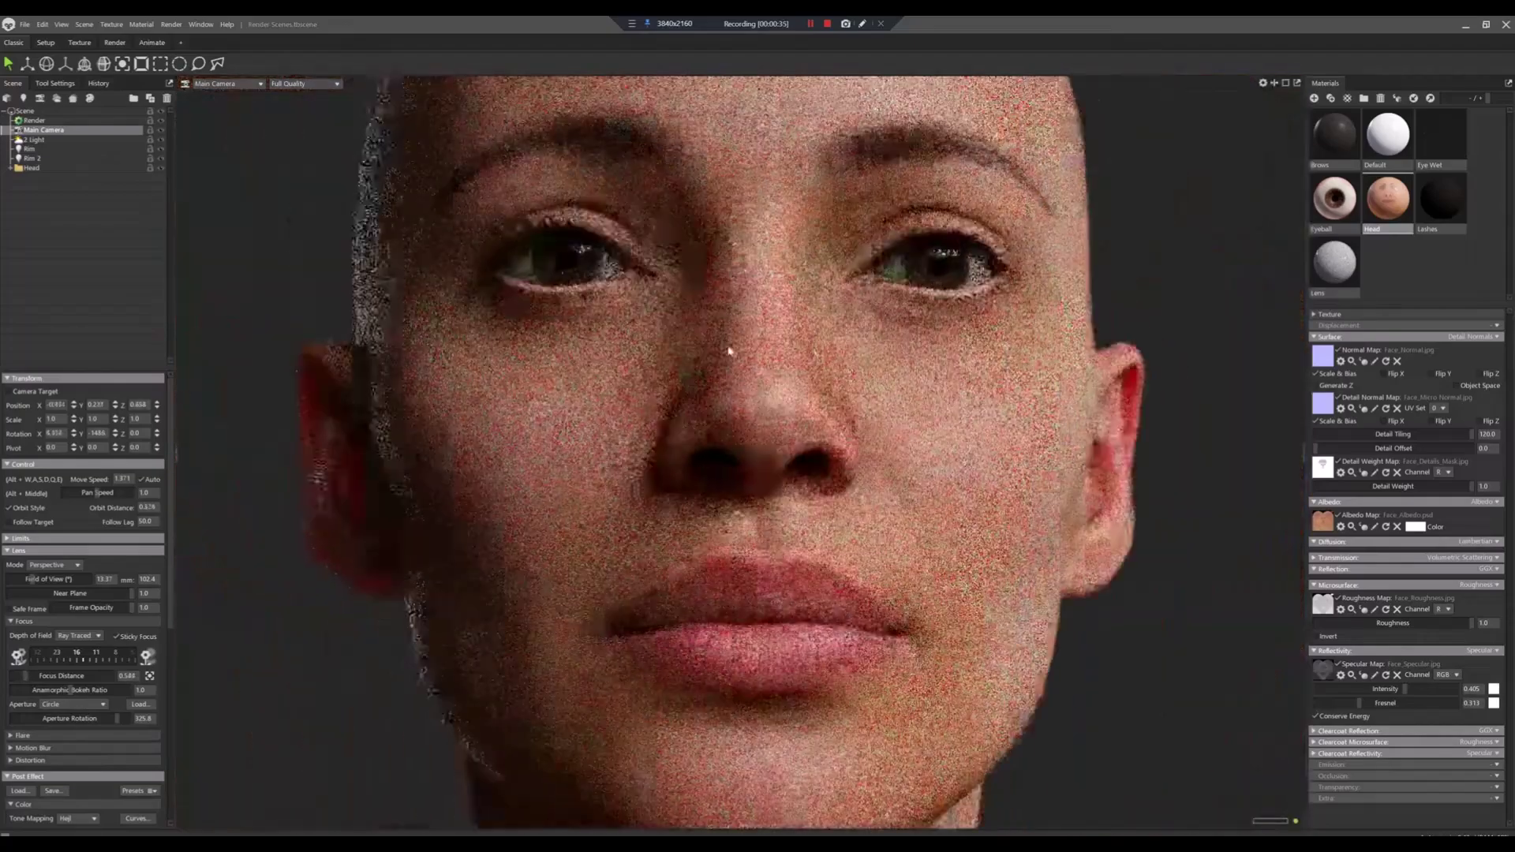
pyautogui.scroll(-5, 781, 357)
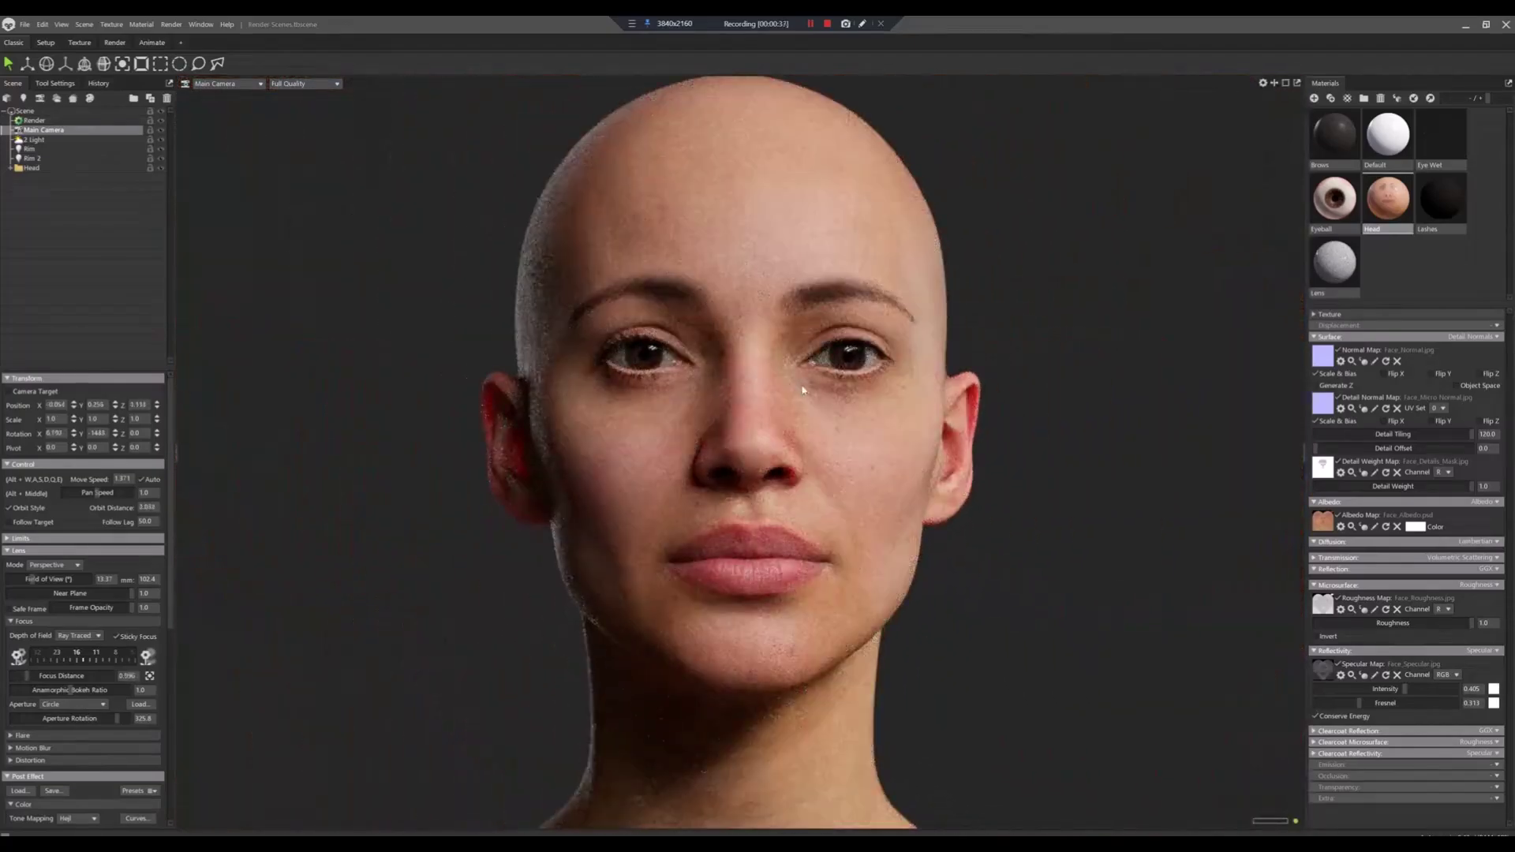